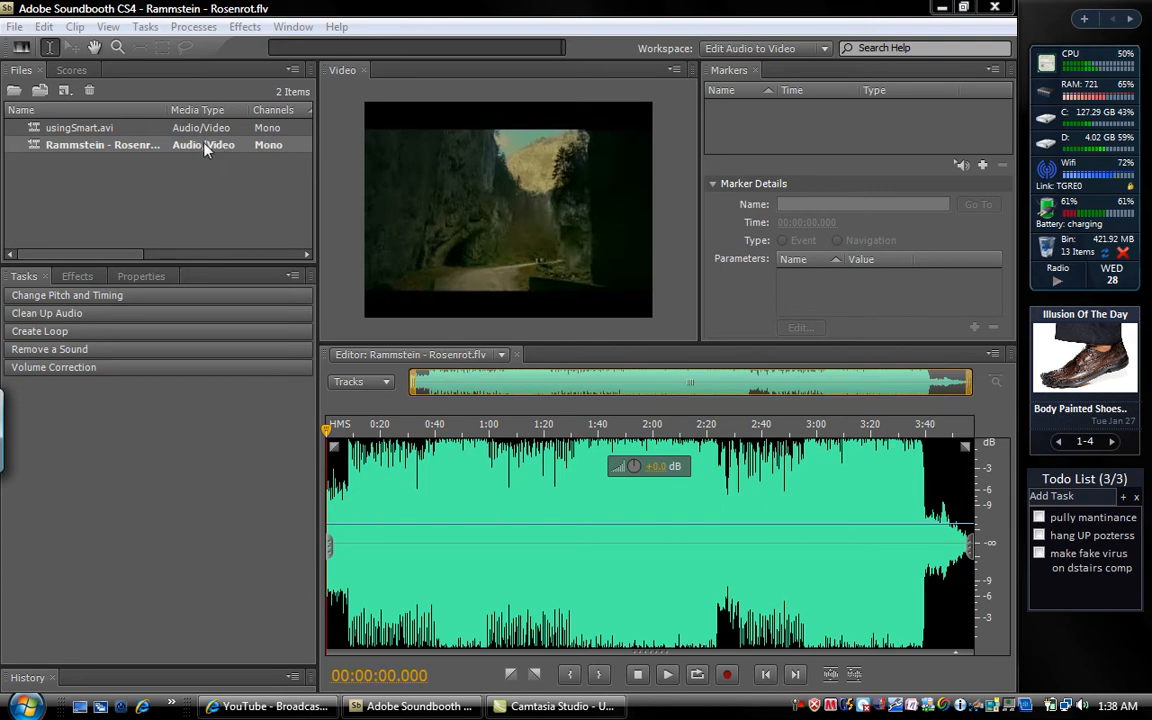
Compare the waveforms of usingSmart.avi and Rammstein - Rosenrot.flv in the editor, ending on usingSmart.avi.
left_click_drag(94, 126, 105, 147)
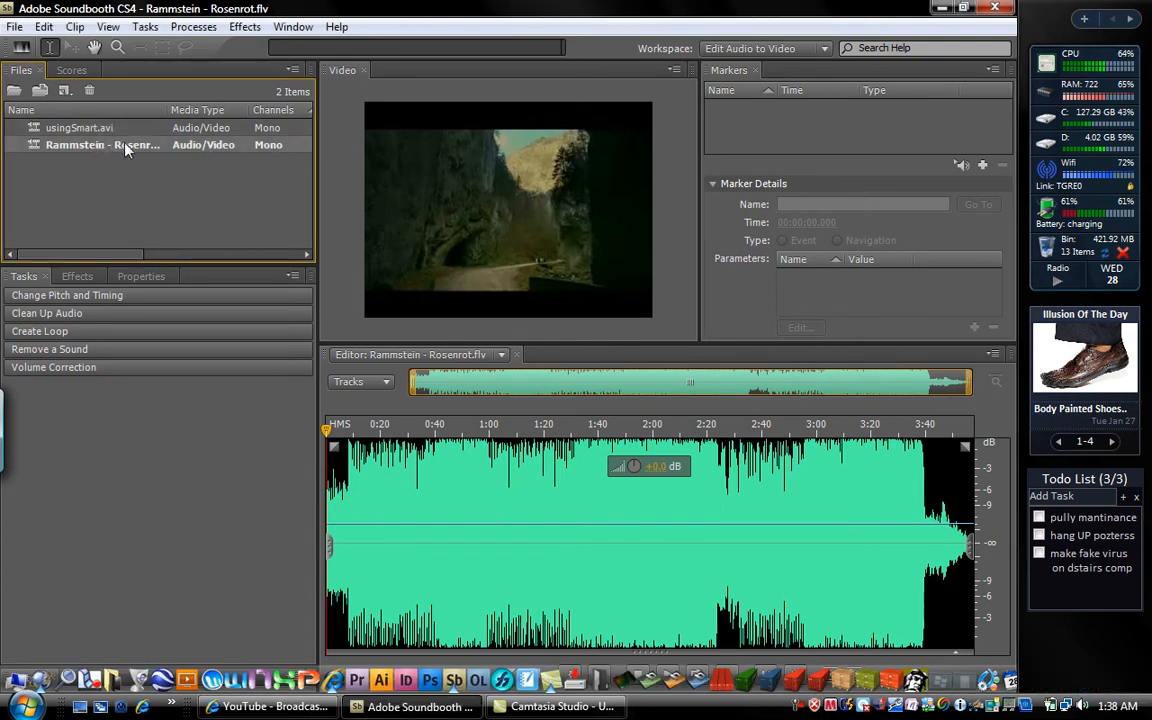
left_click(126, 127)
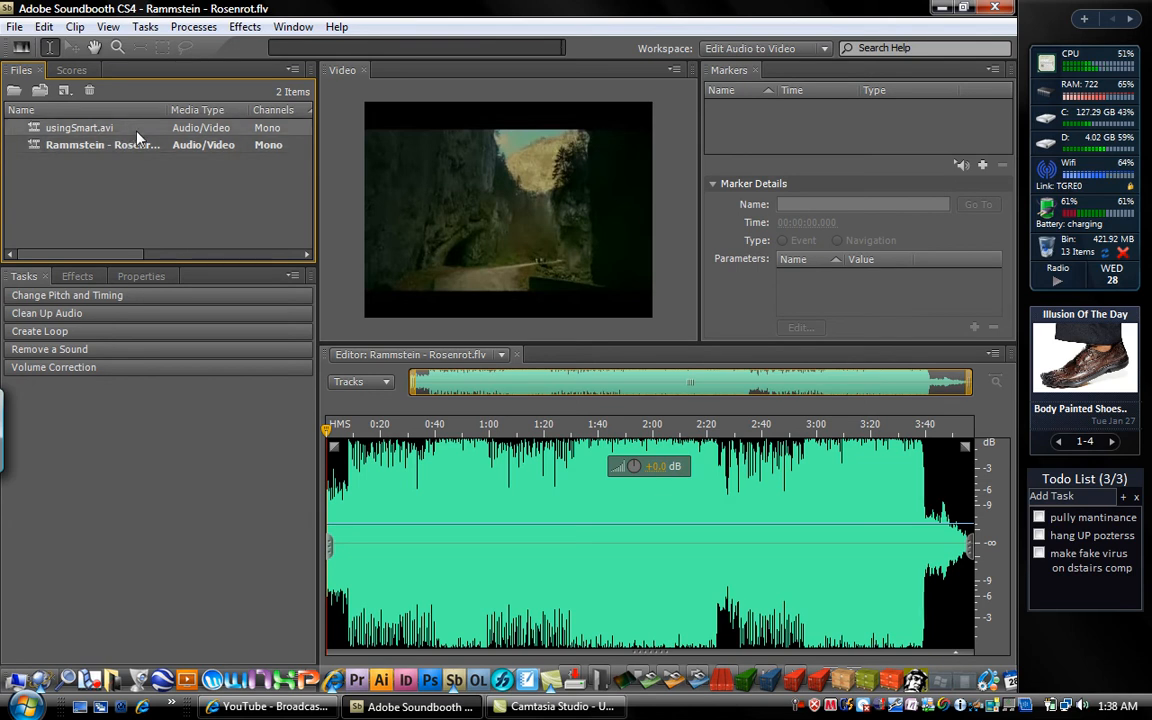
double_click(137, 131)
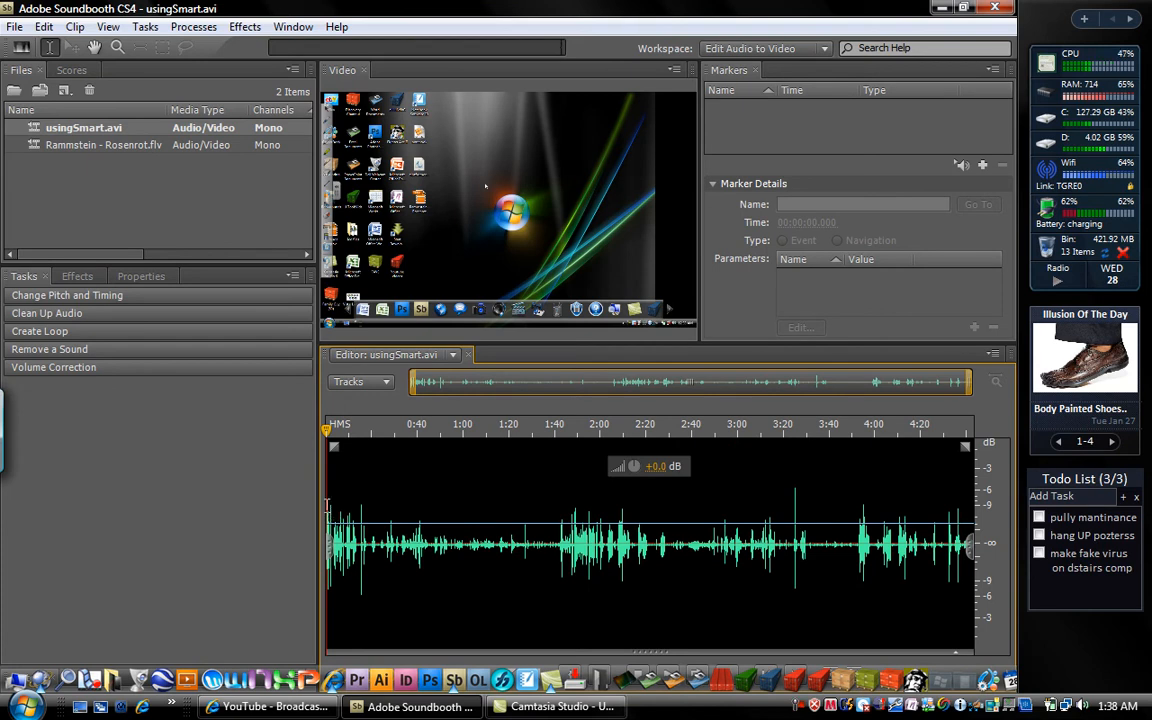
double_click(210, 146)
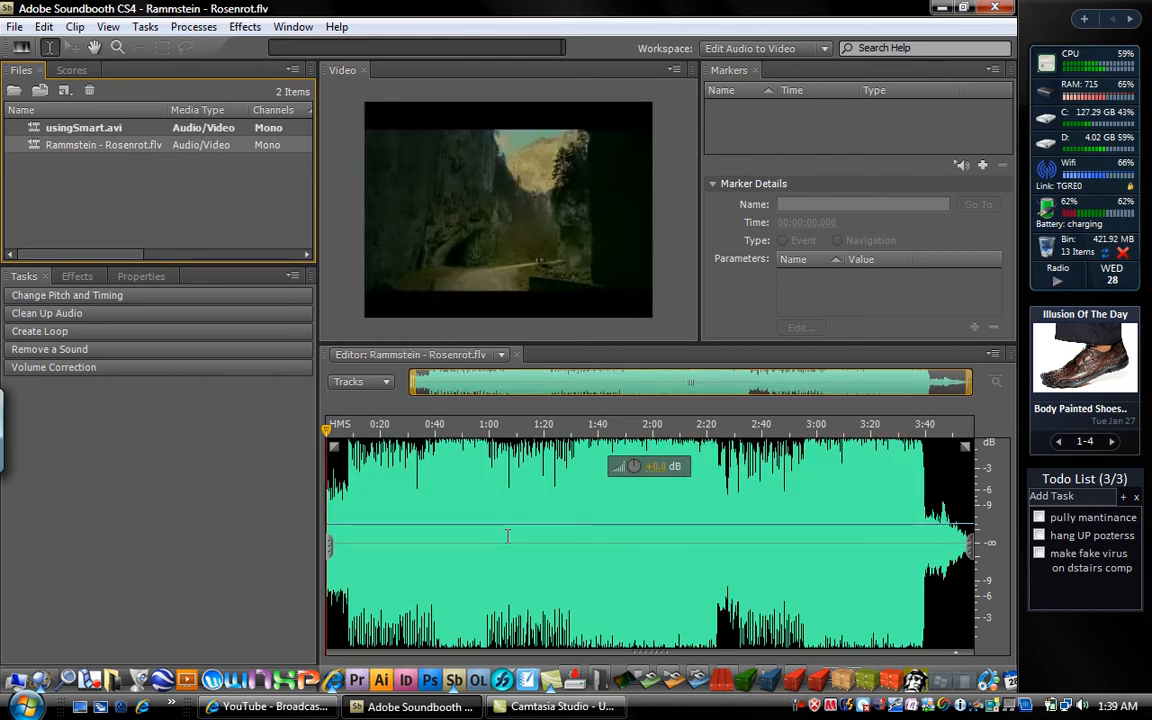
left_click(186, 123)
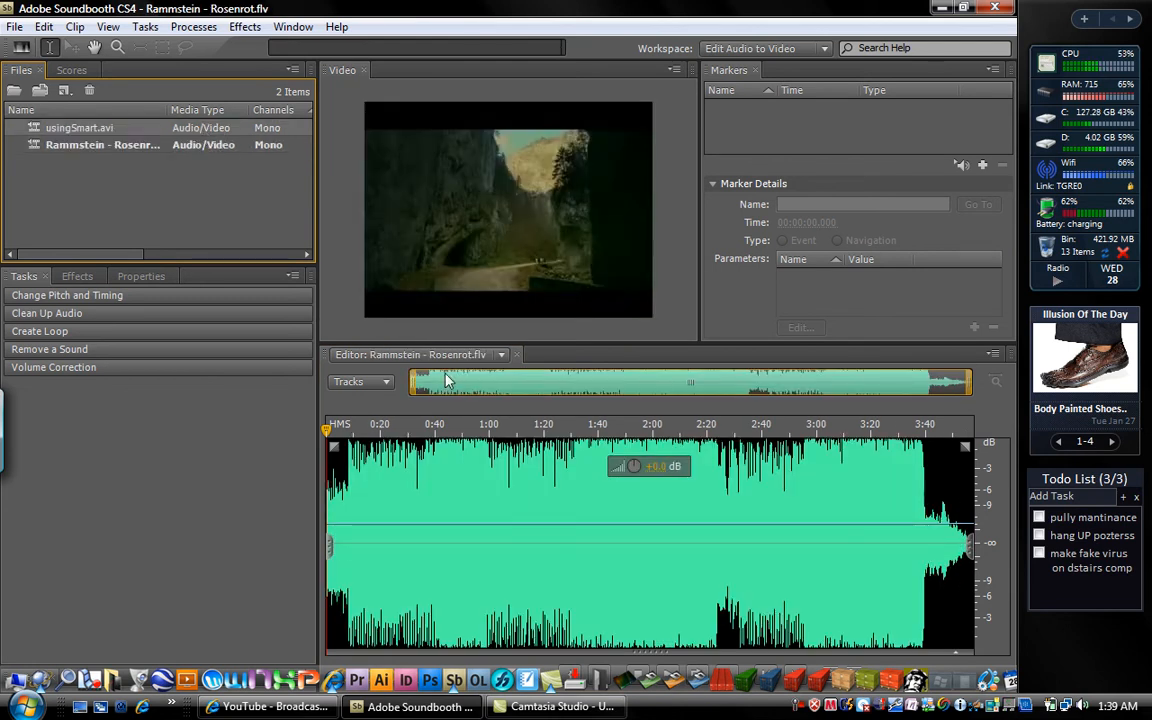
double_click(258, 133)
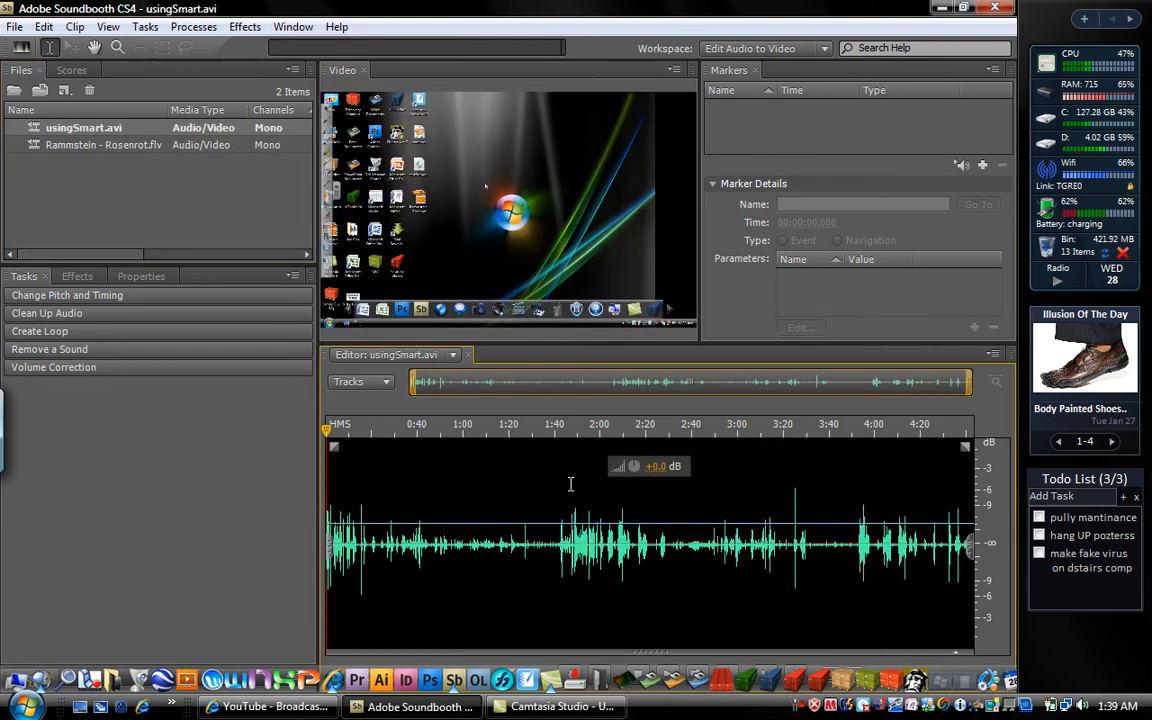
left_click(452, 354)
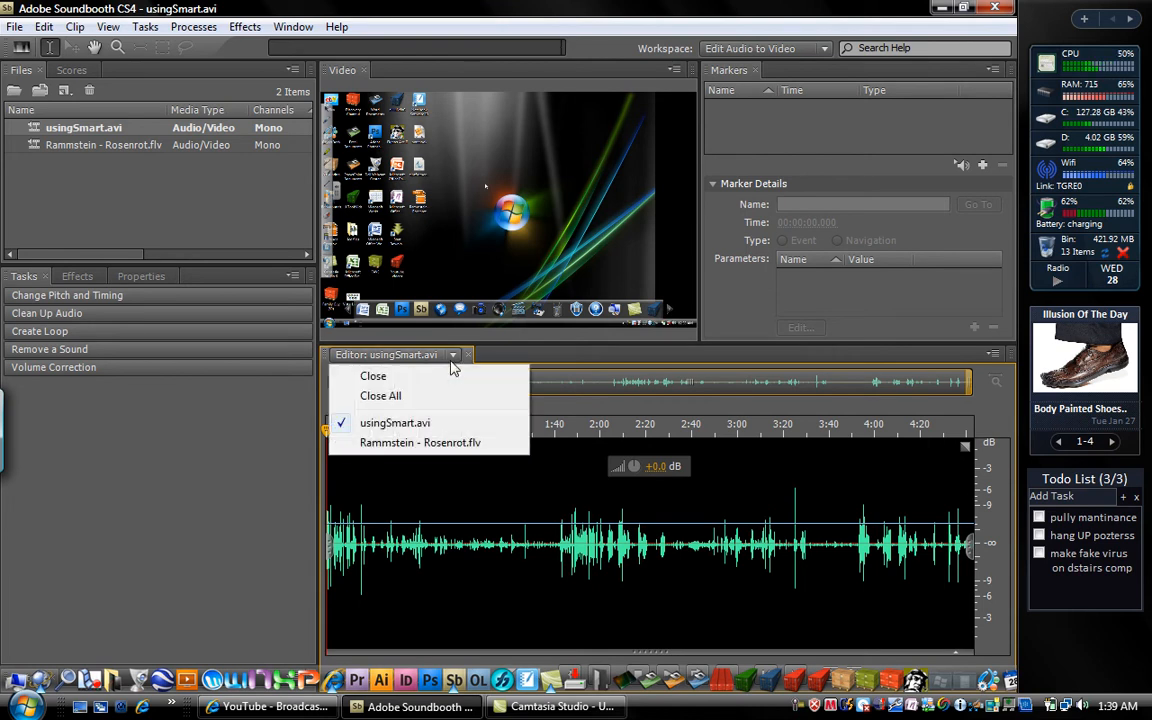
left_click(404, 428)
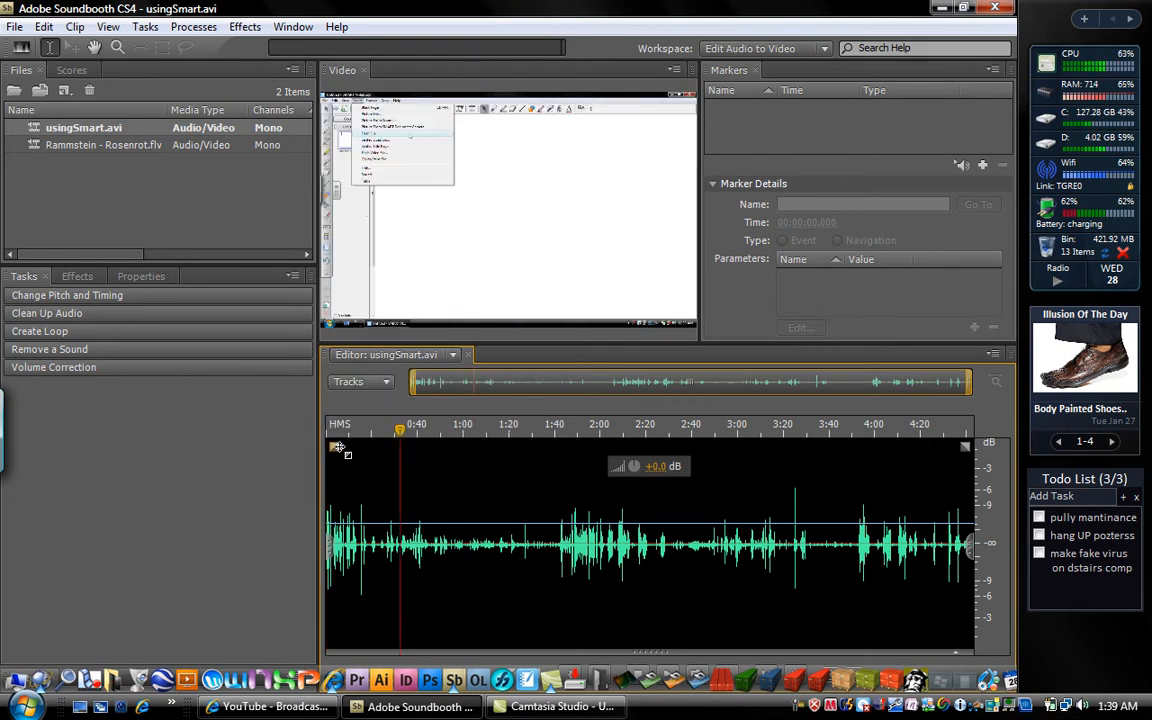
Switch to Rammstein - Rosenrot.flv and back to usingSmart.avi, and return its playhead to the start of the timeline.
left_click_drag(340, 453, 327, 455)
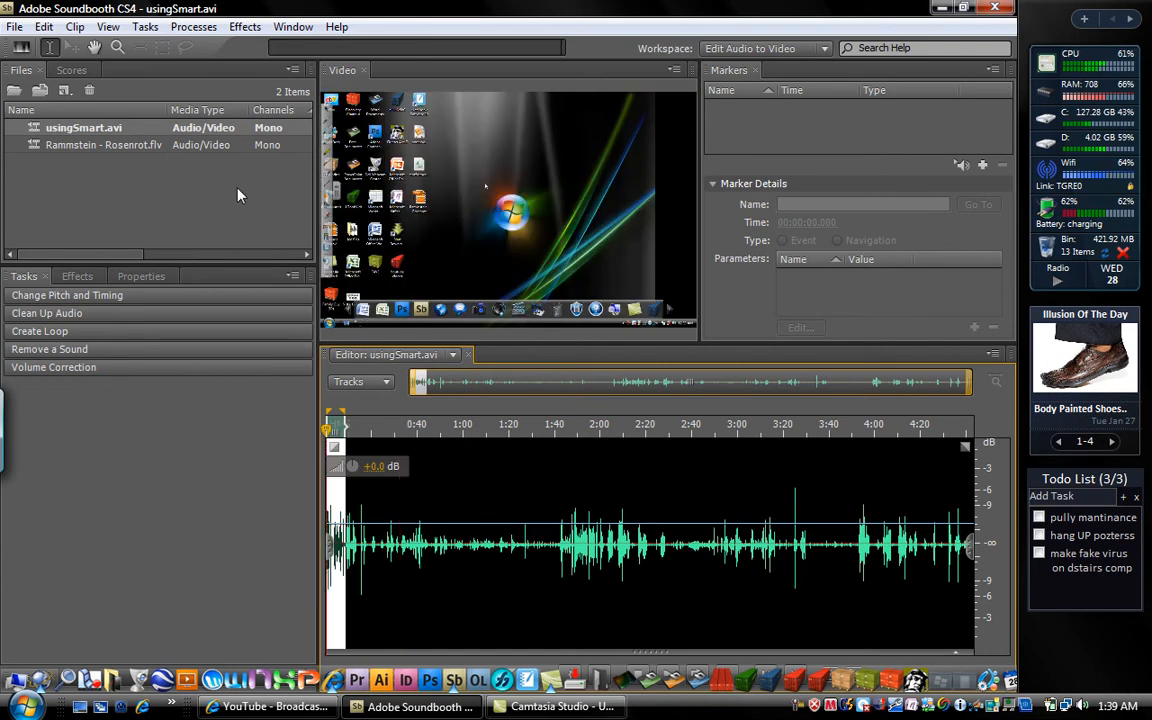
left_click(386, 450)
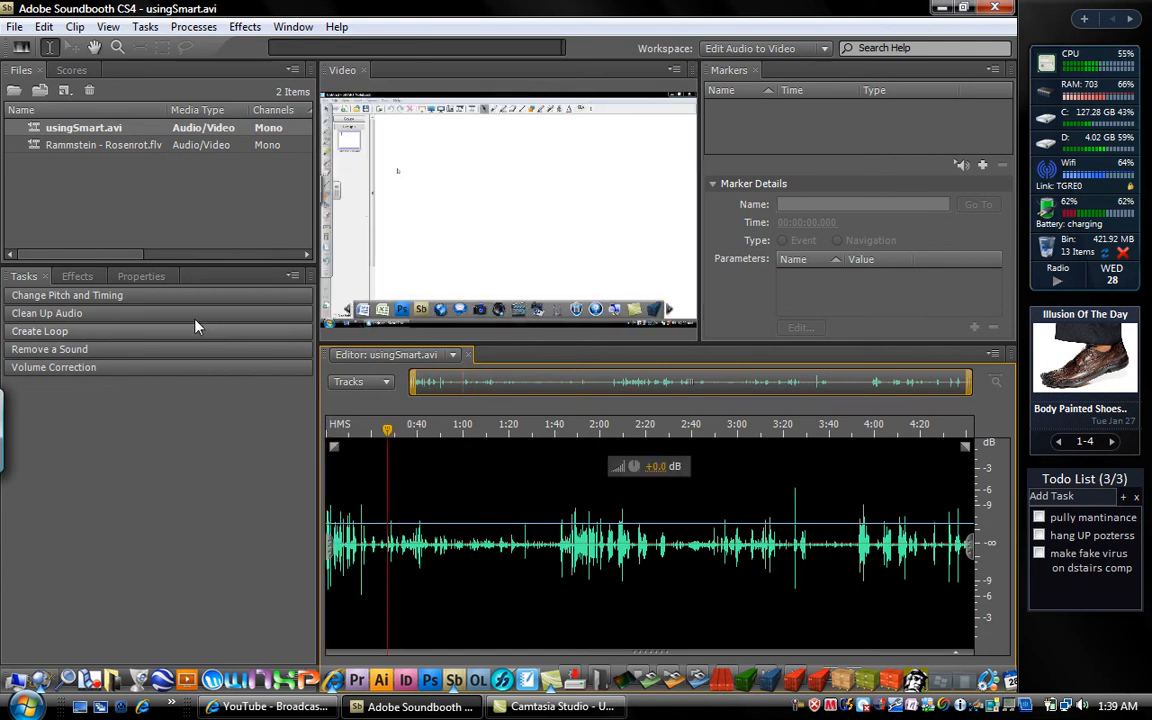
left_click(144, 152)
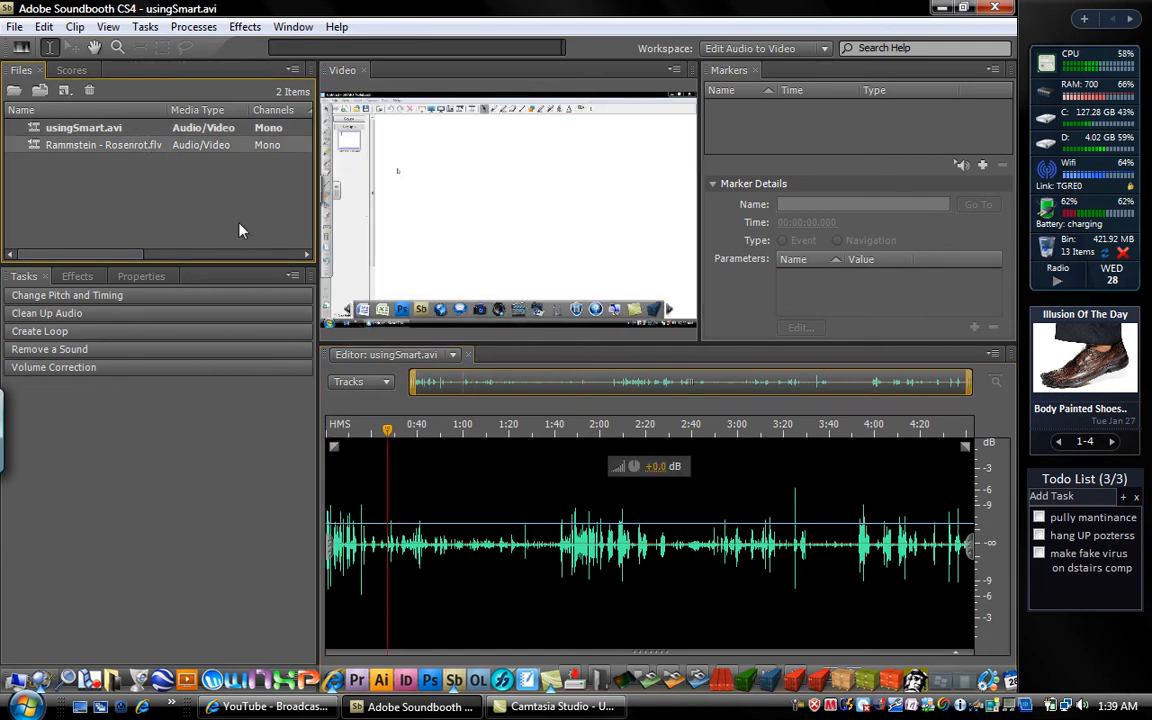
double_click(283, 155)
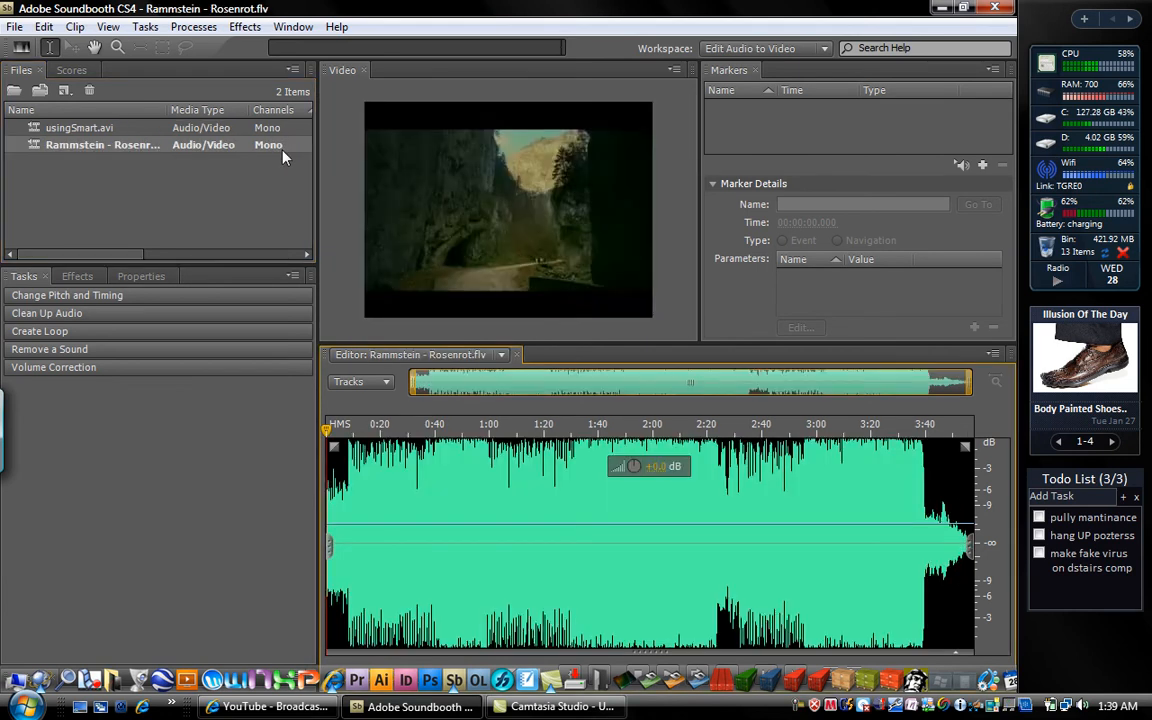
double_click(290, 129)
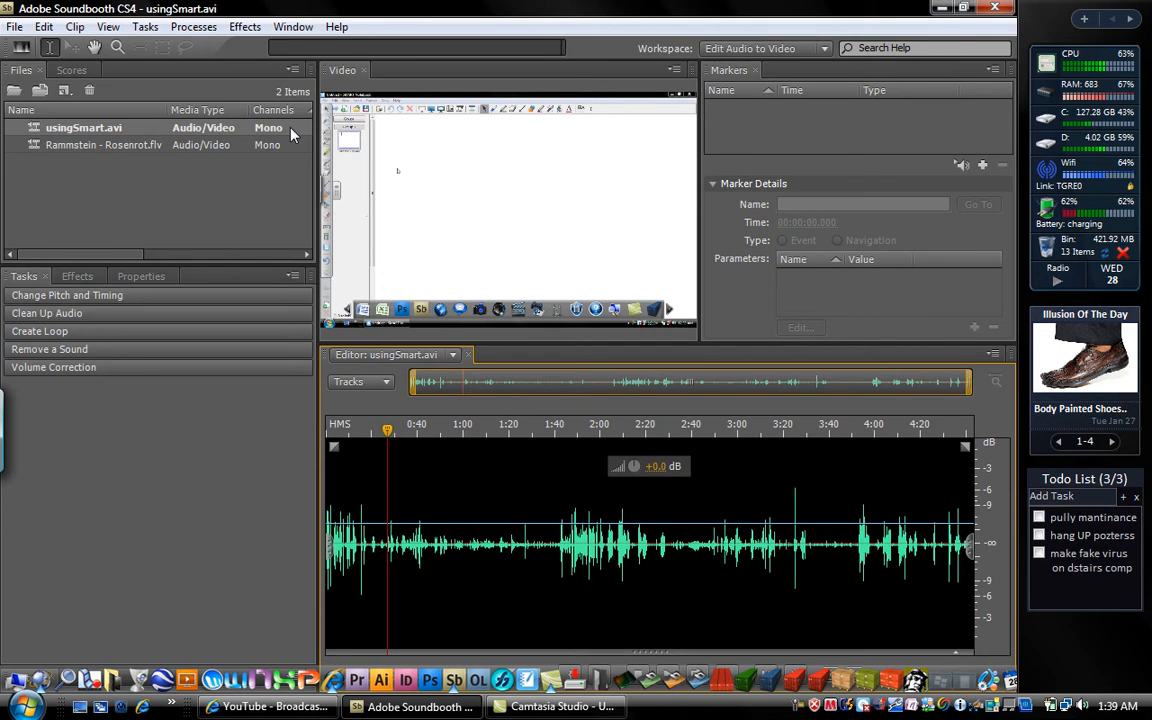
left_click_drag(387, 431, 309, 440)
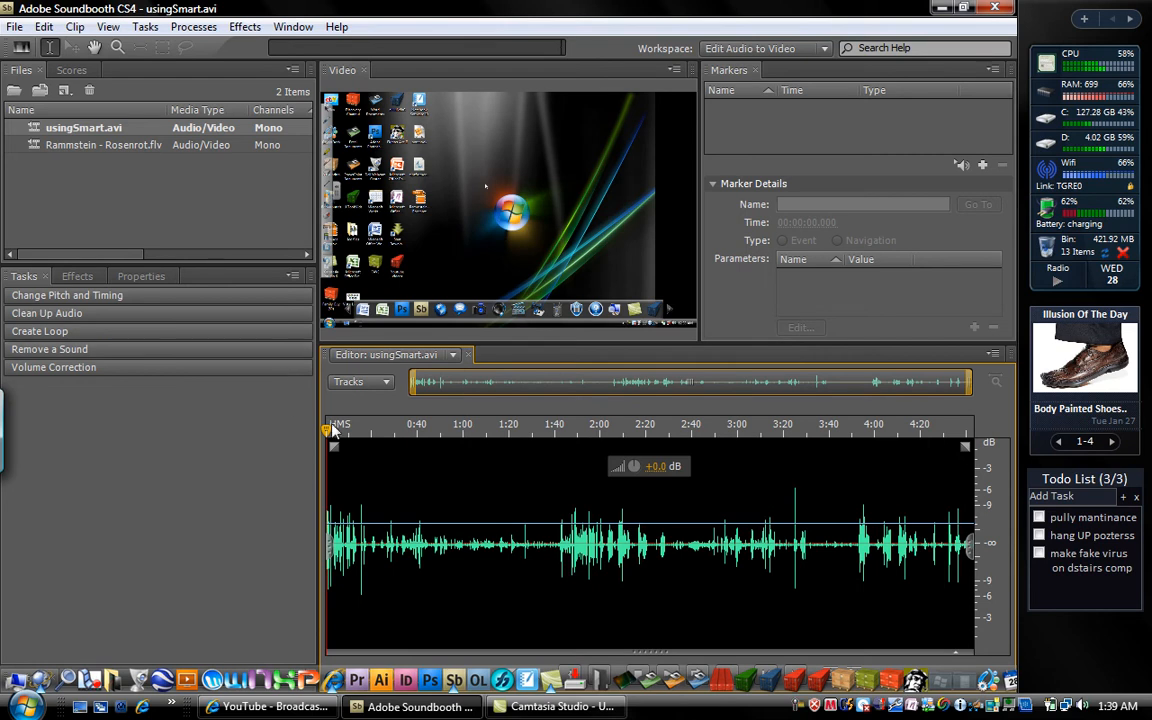
left_click_drag(330, 432, 189, 439)
Restore the maximized window and resize it to fill the desktop area above the dock, with the playback controls showing.
double_click(868, 8)
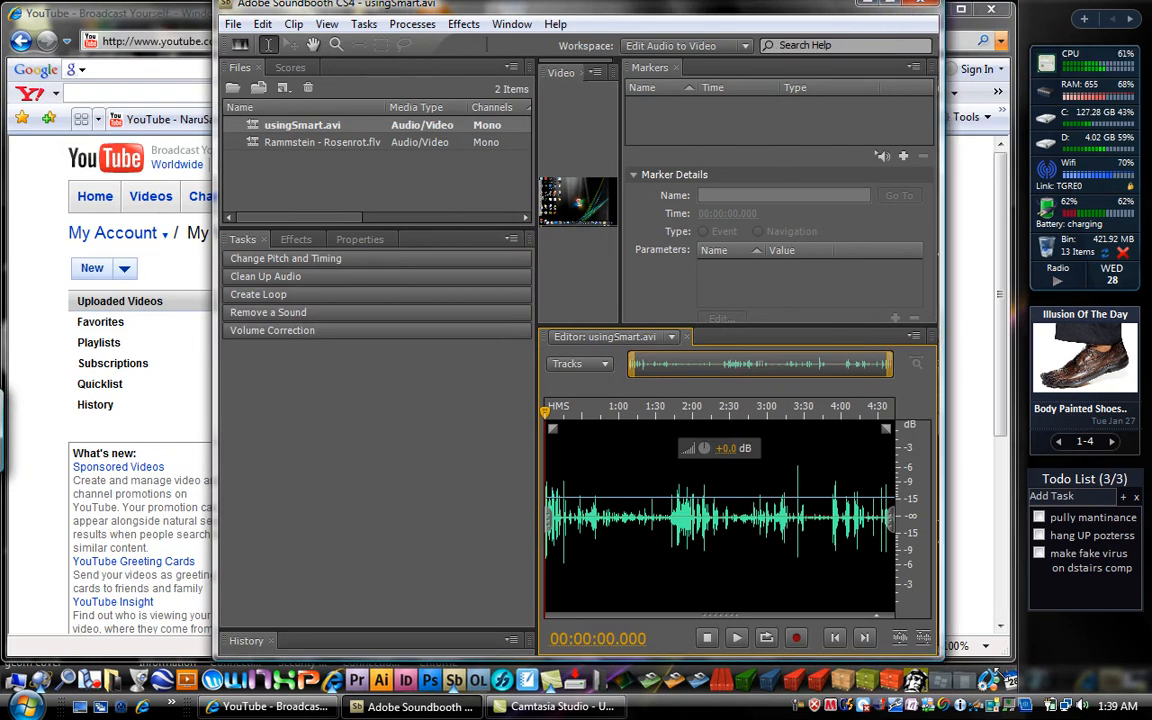
left_click_drag(948, 655, 1012, 655)
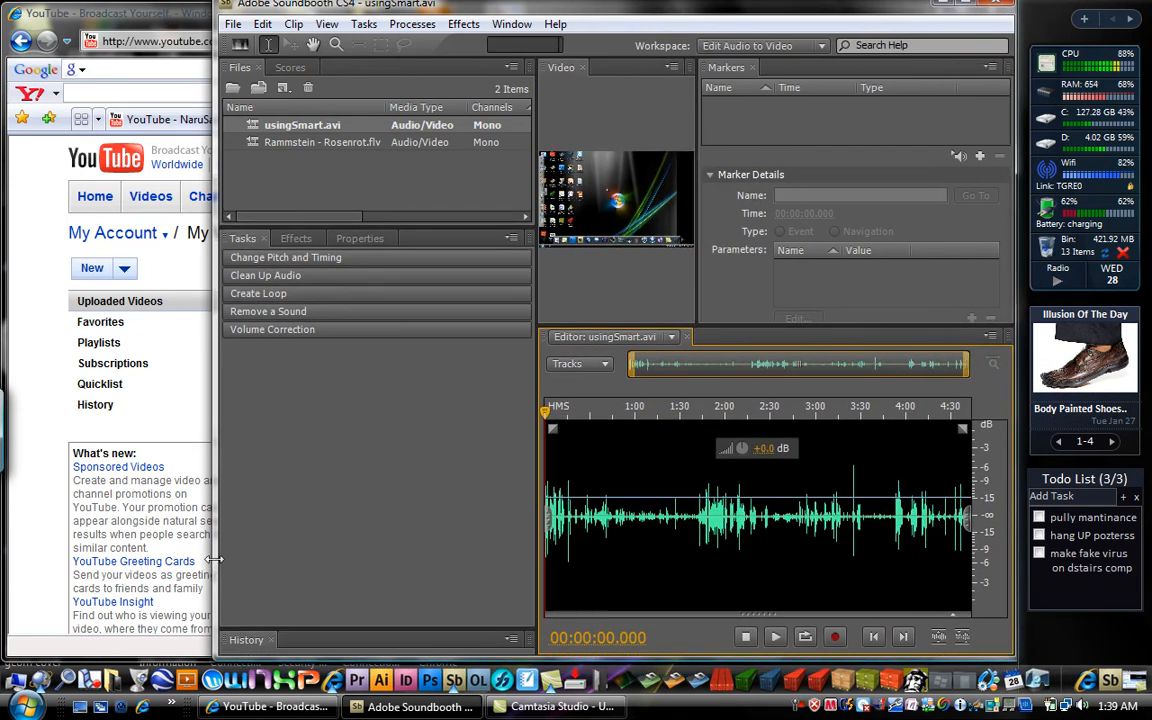
left_click_drag(213, 560, 4, 452)
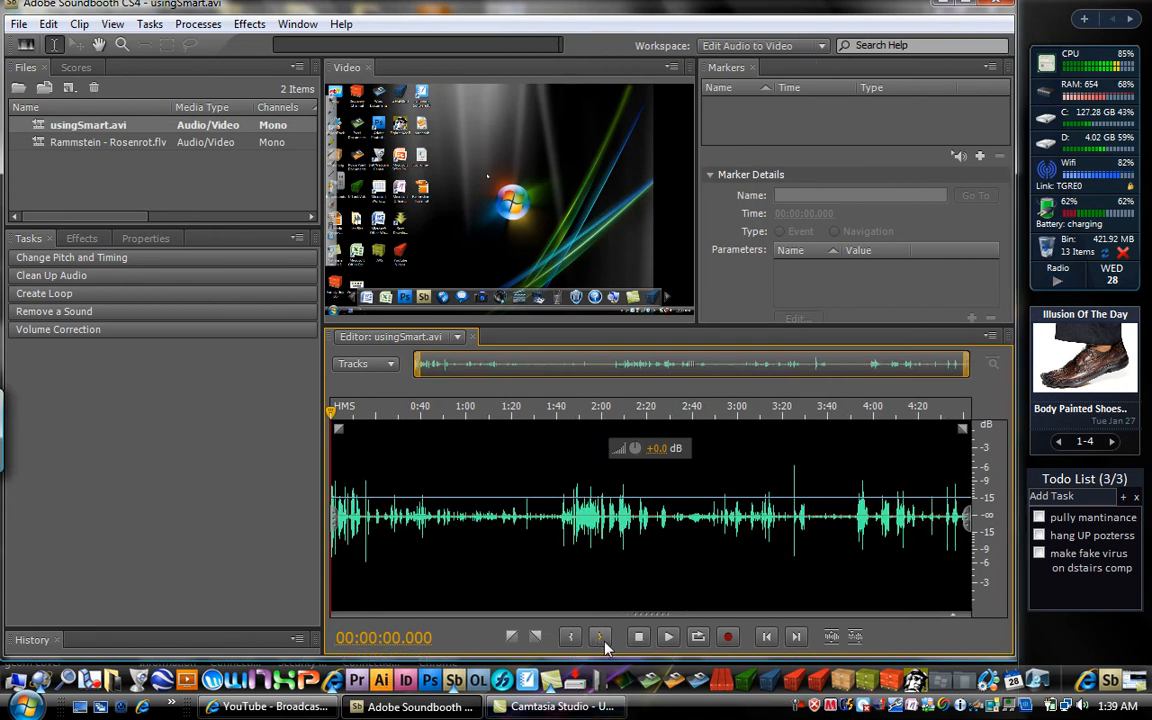
left_click_drag(645, 8, 647, 17)
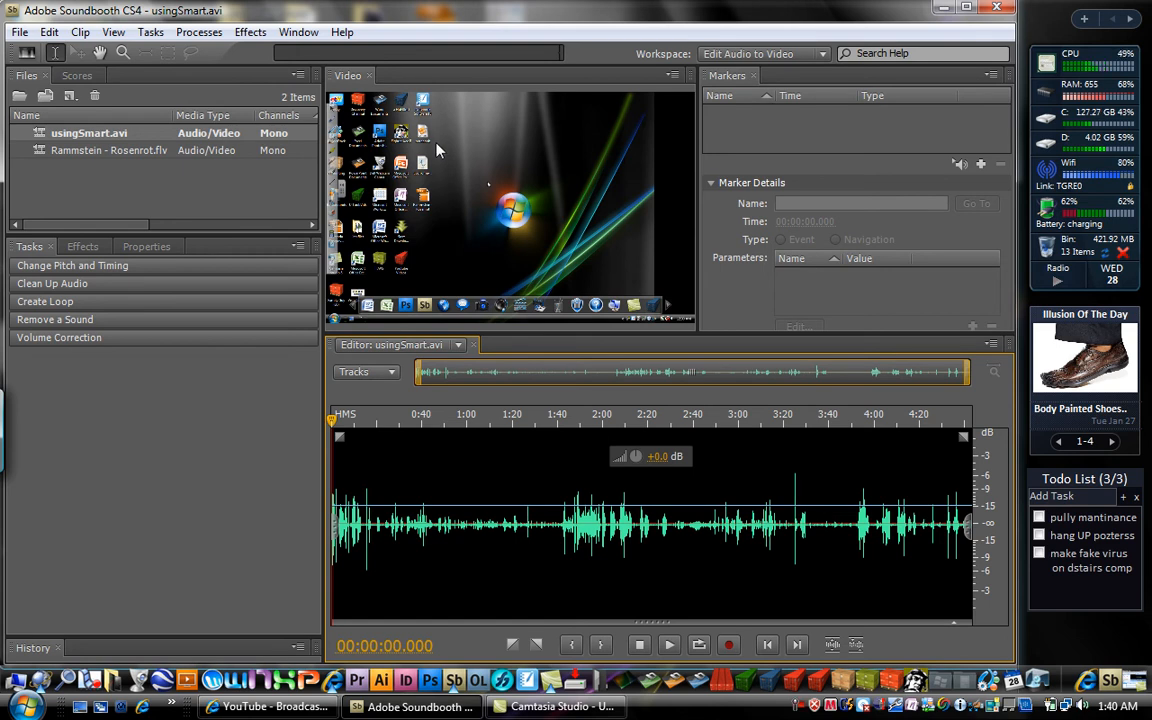
Insert the usingSmart.avi video into a new multitrack file.
left_click(393, 372)
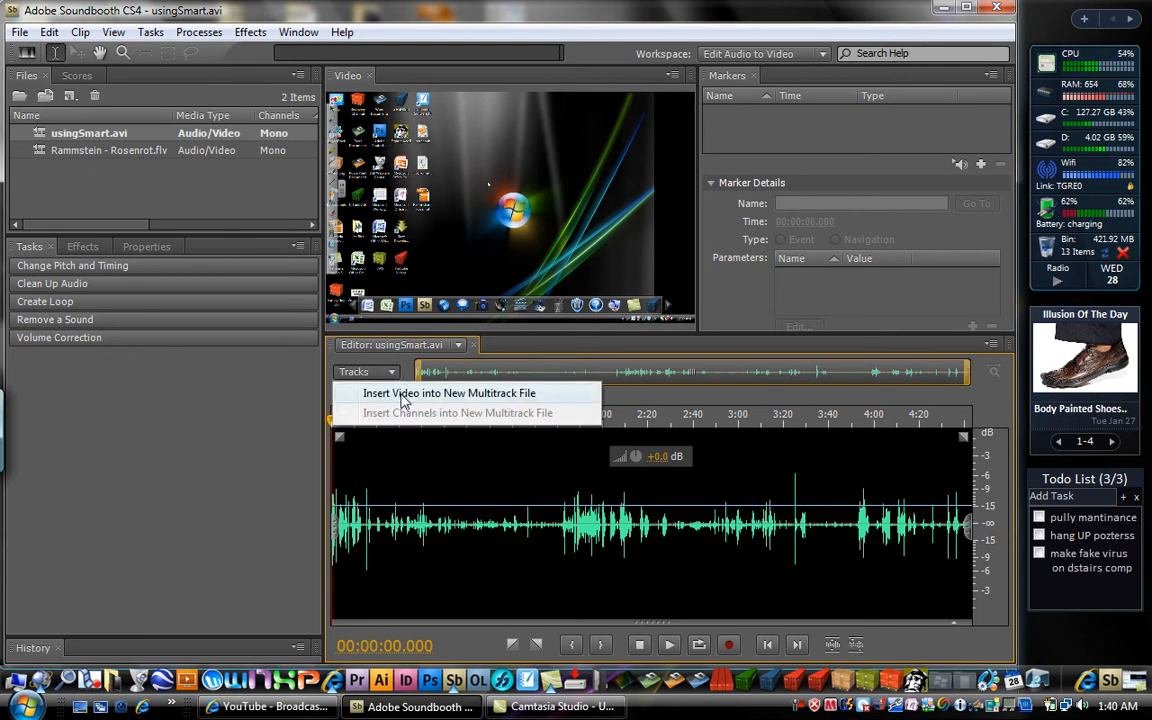
left_click(400, 394)
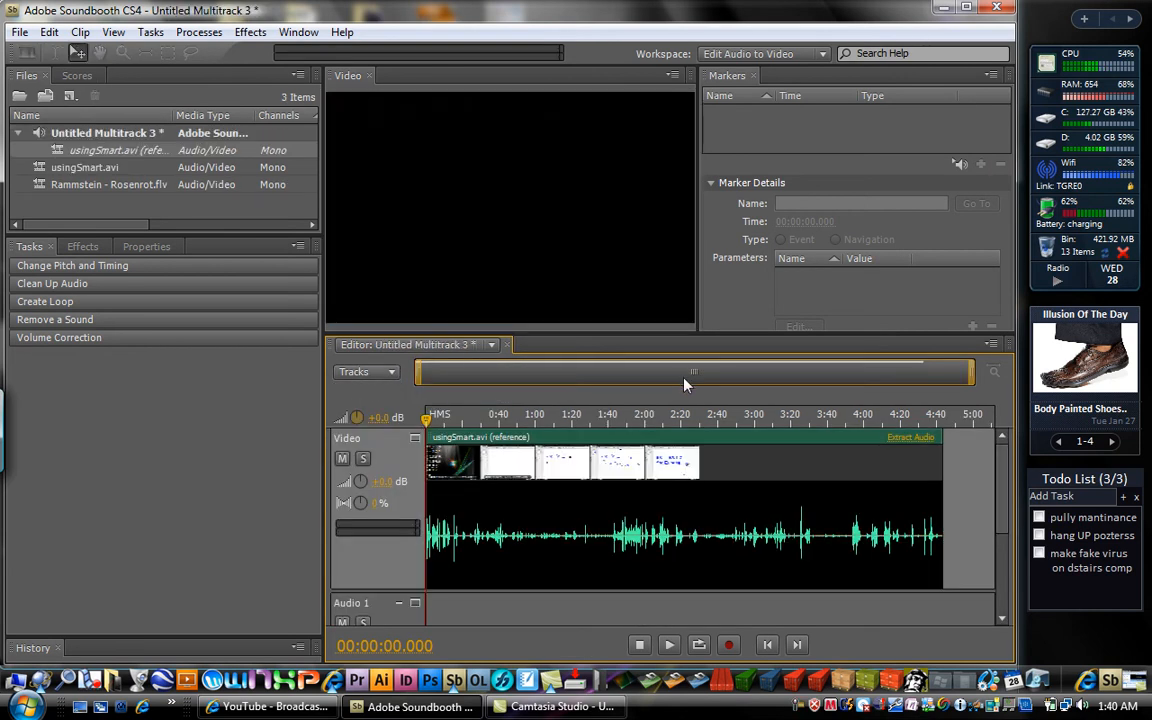
Try the Default workspace for the multitrack file and return to the Edit Audio to Video workspace.
left_click(822, 53)
left_click(748, 76)
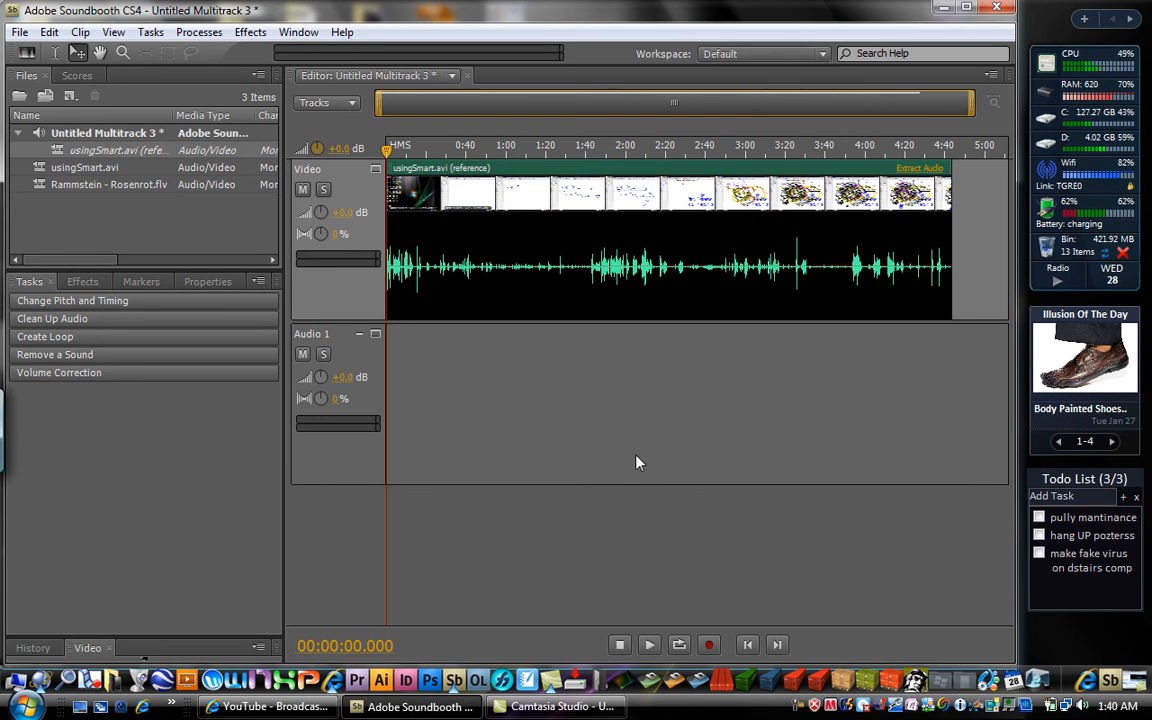
left_click(824, 53)
left_click(798, 100)
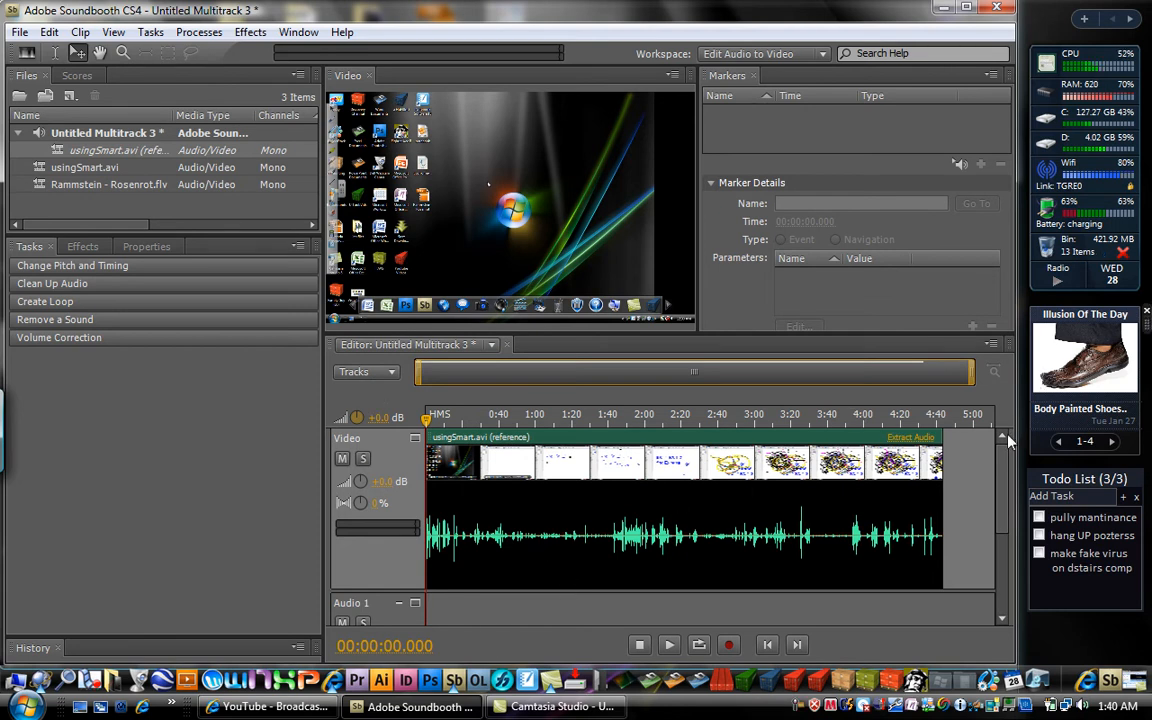
scroll(1003, 510, "down", 1)
left_click_drag(1003, 510, 1000, 464)
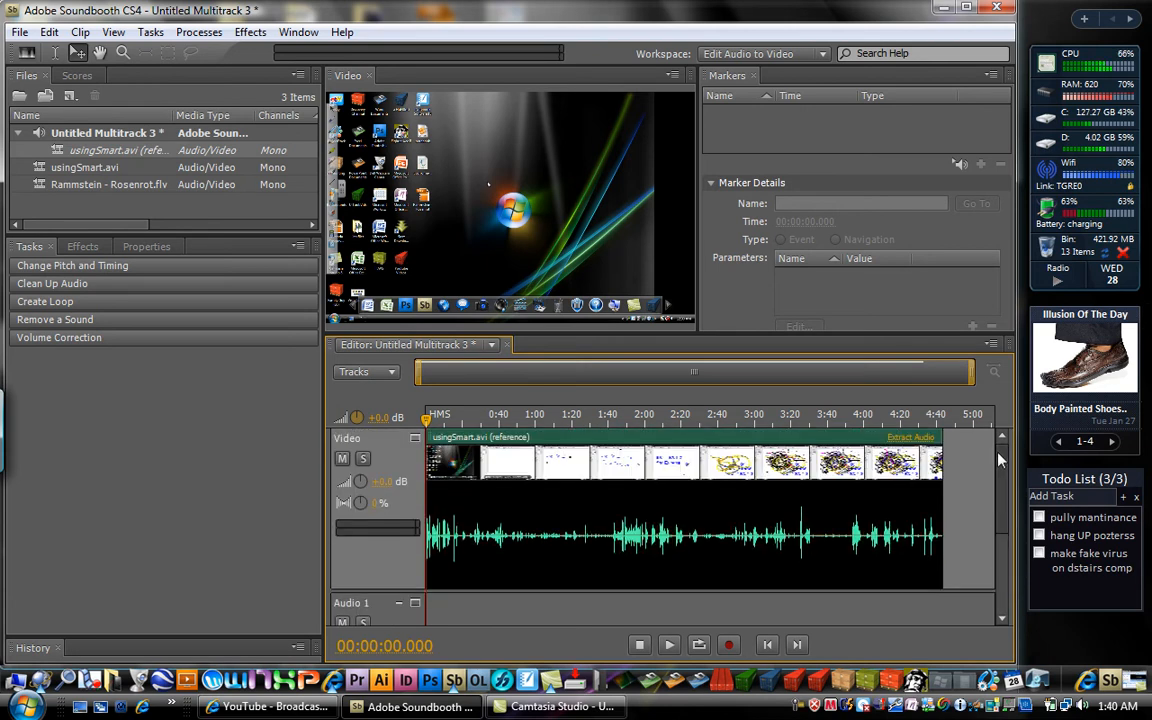
Open Rammstein - Rosenrot.flv in the editor.
left_click(111, 134)
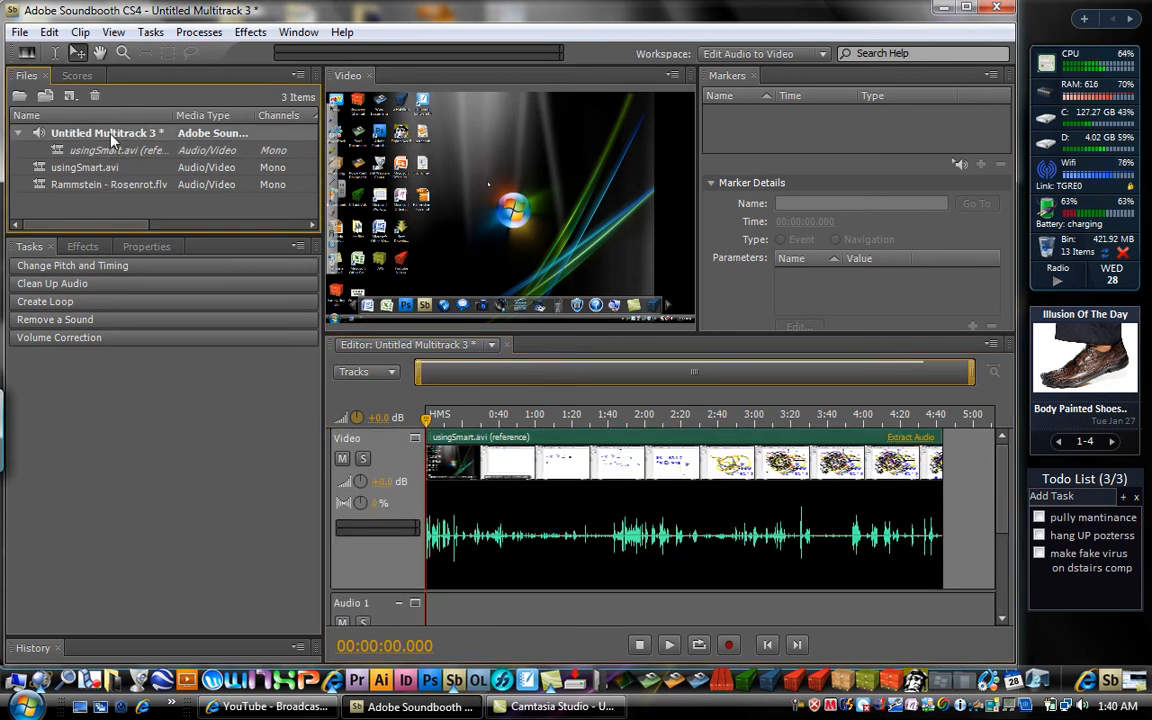
double_click(125, 188)
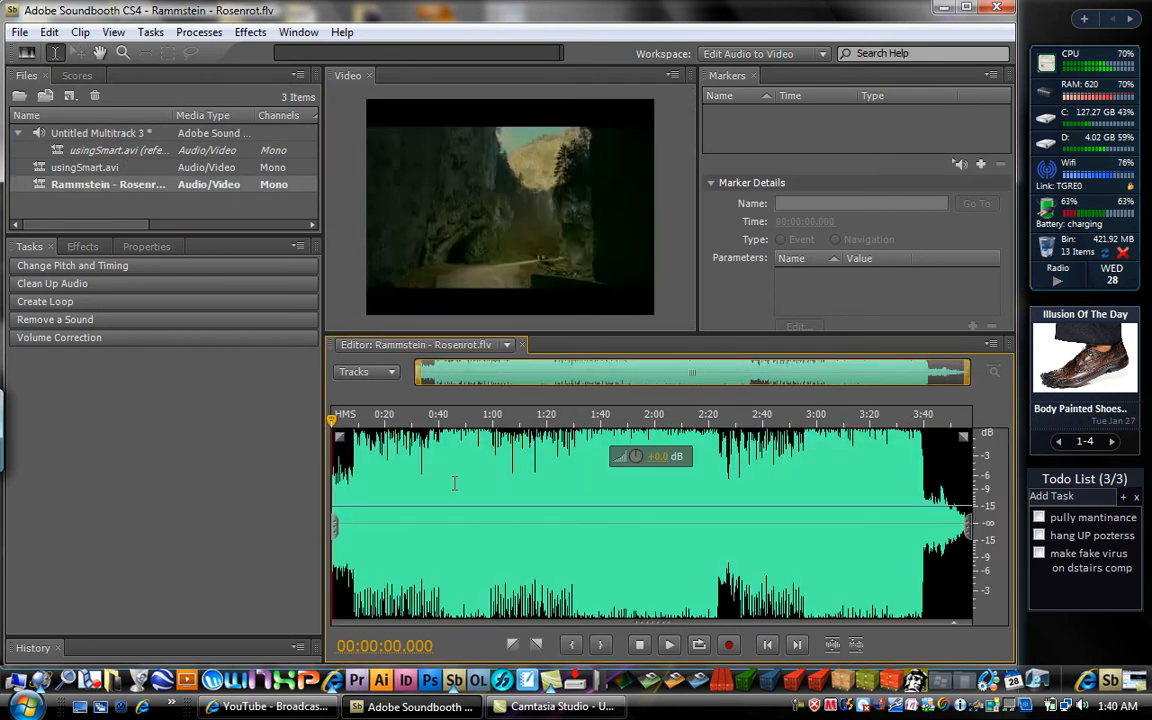
right_click(418, 465)
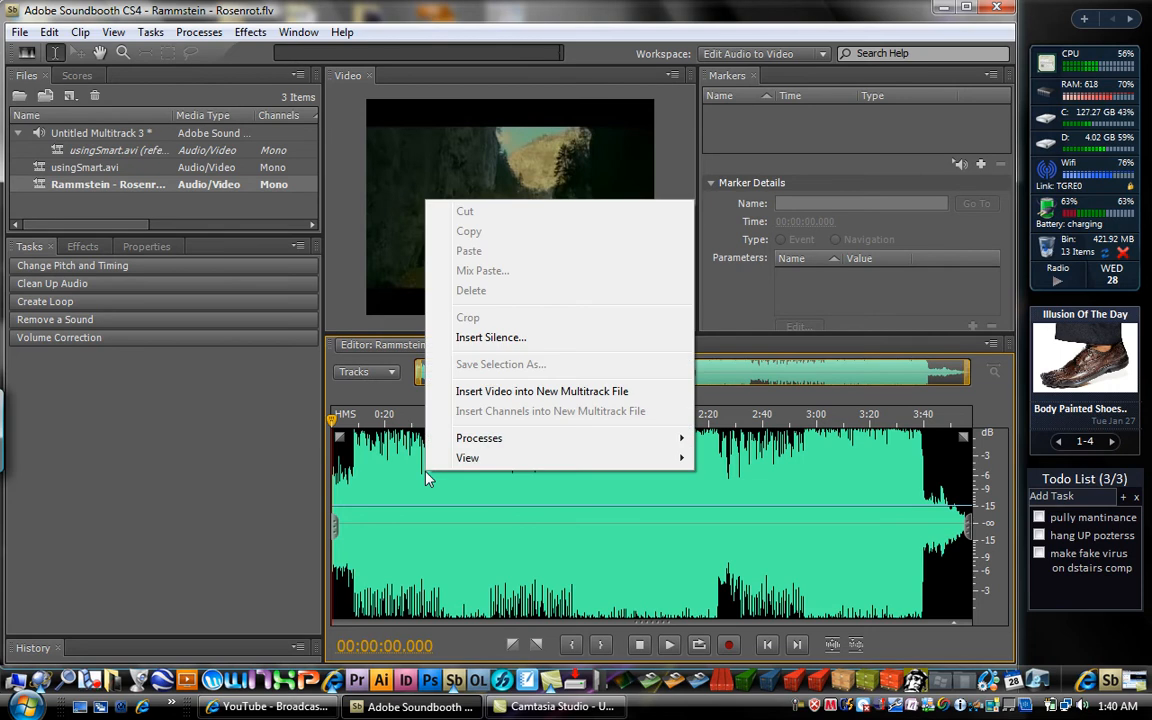
left_click(393, 537)
right_click(394, 538)
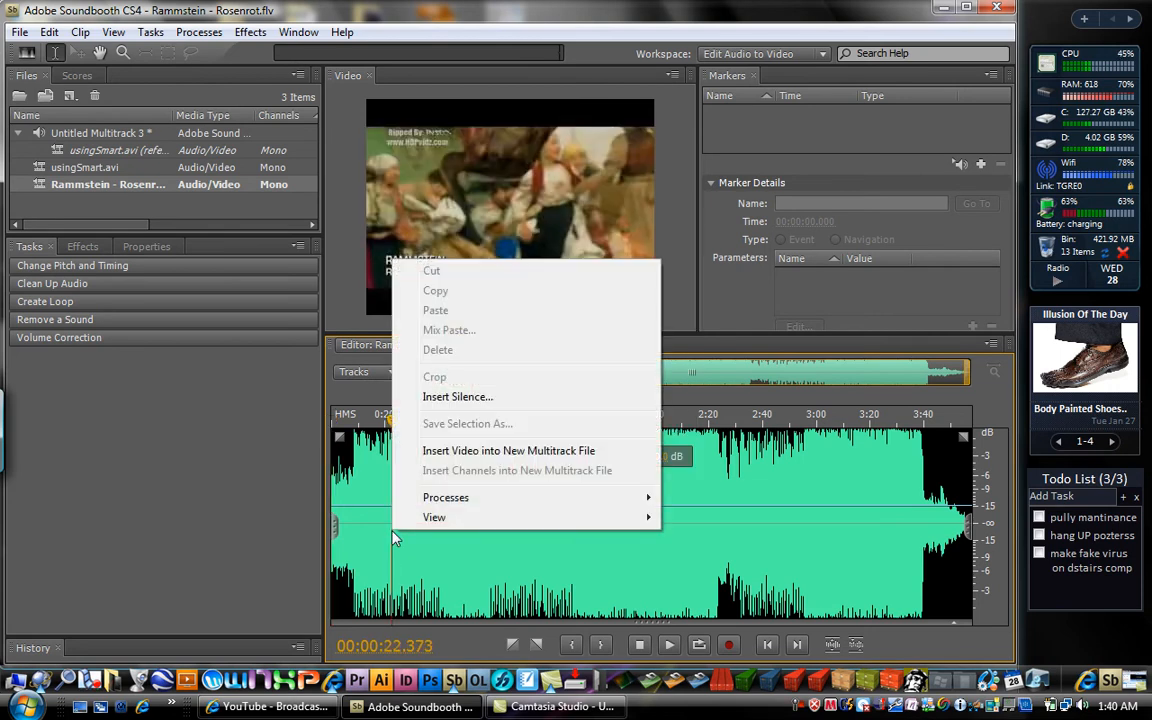
key("Escape")
left_click(359, 414)
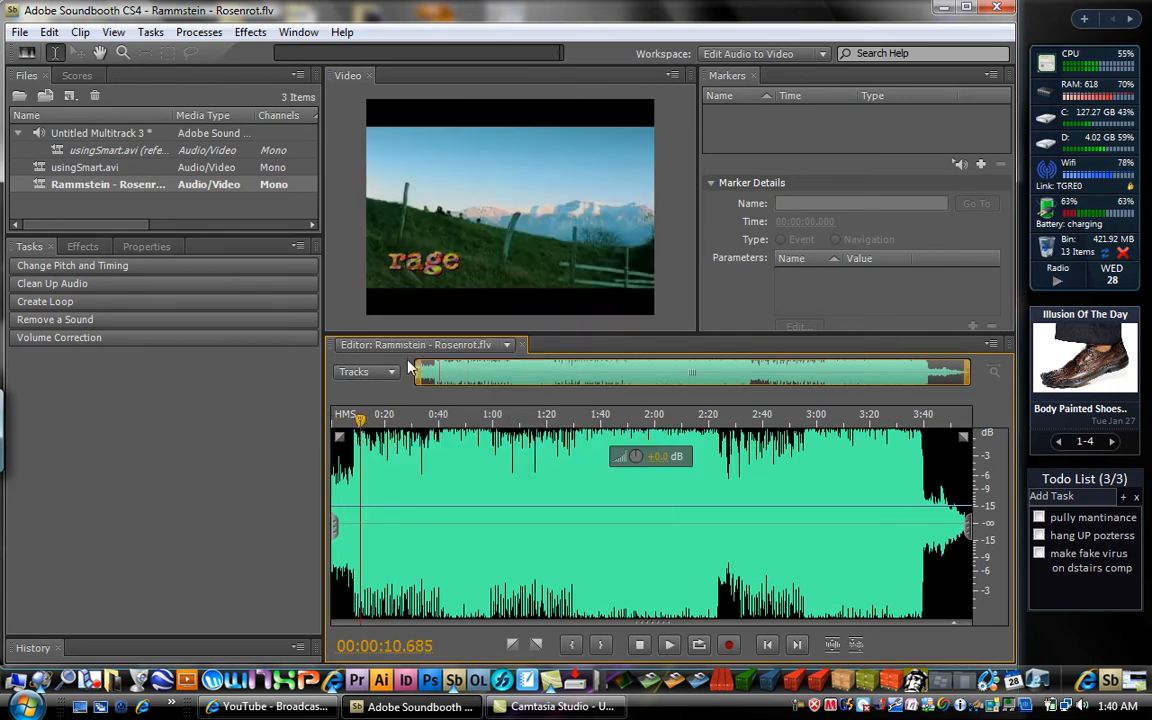
Insert the Rammstein - Rosenrot.flv video into a new multitrack file and extract its audio onto a separate track.
left_click(392, 374)
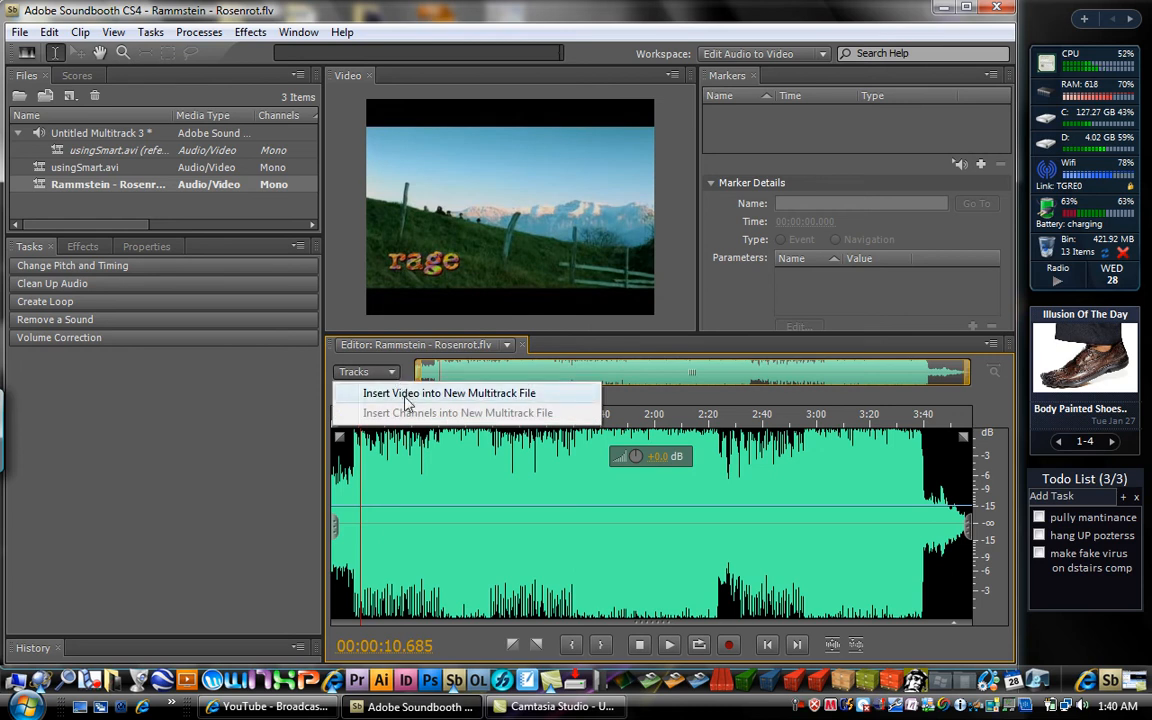
left_click(408, 394)
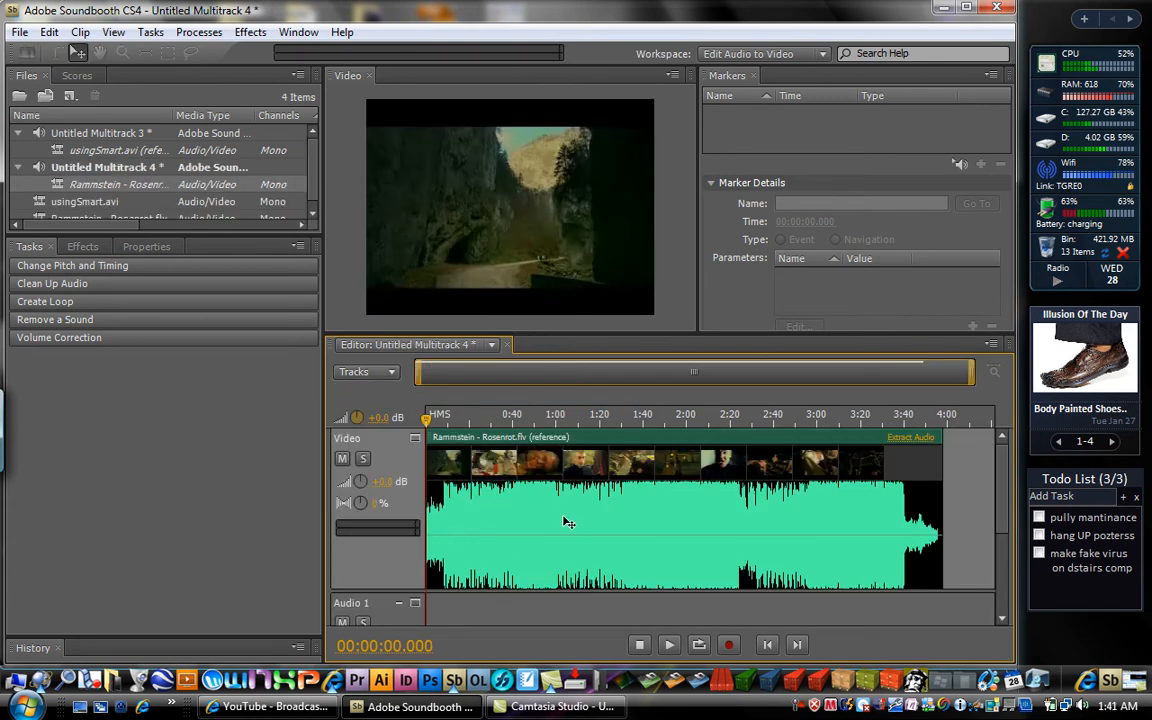
right_click(564, 518)
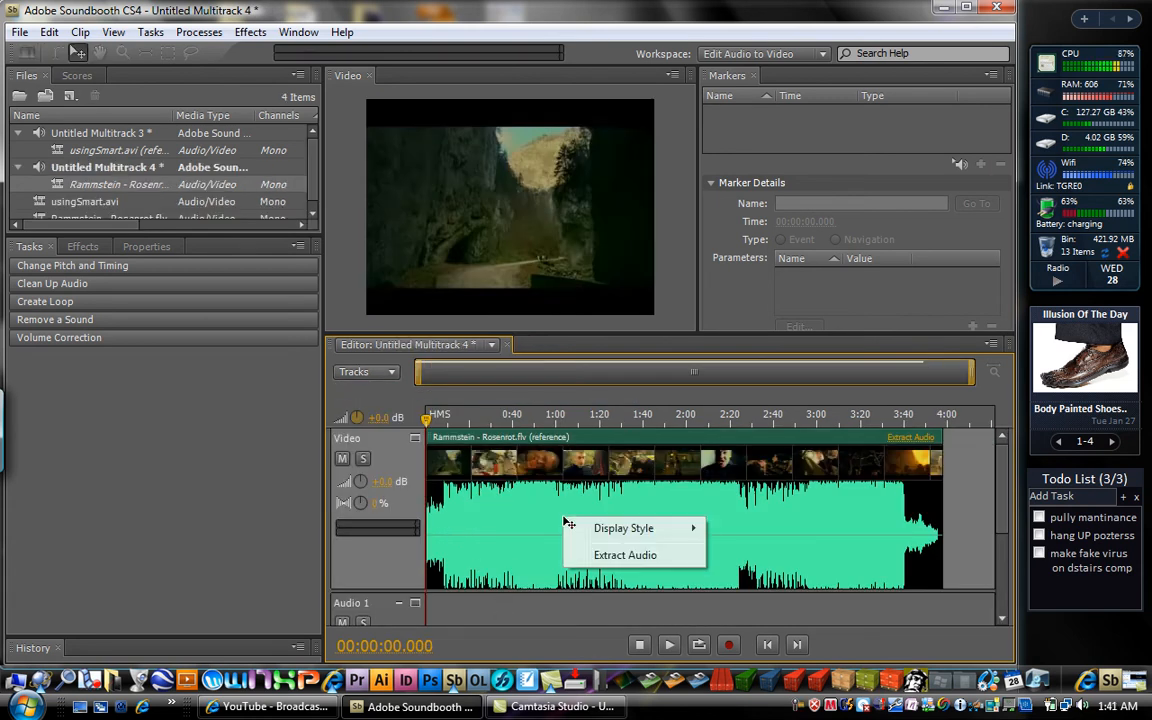
left_click(620, 555)
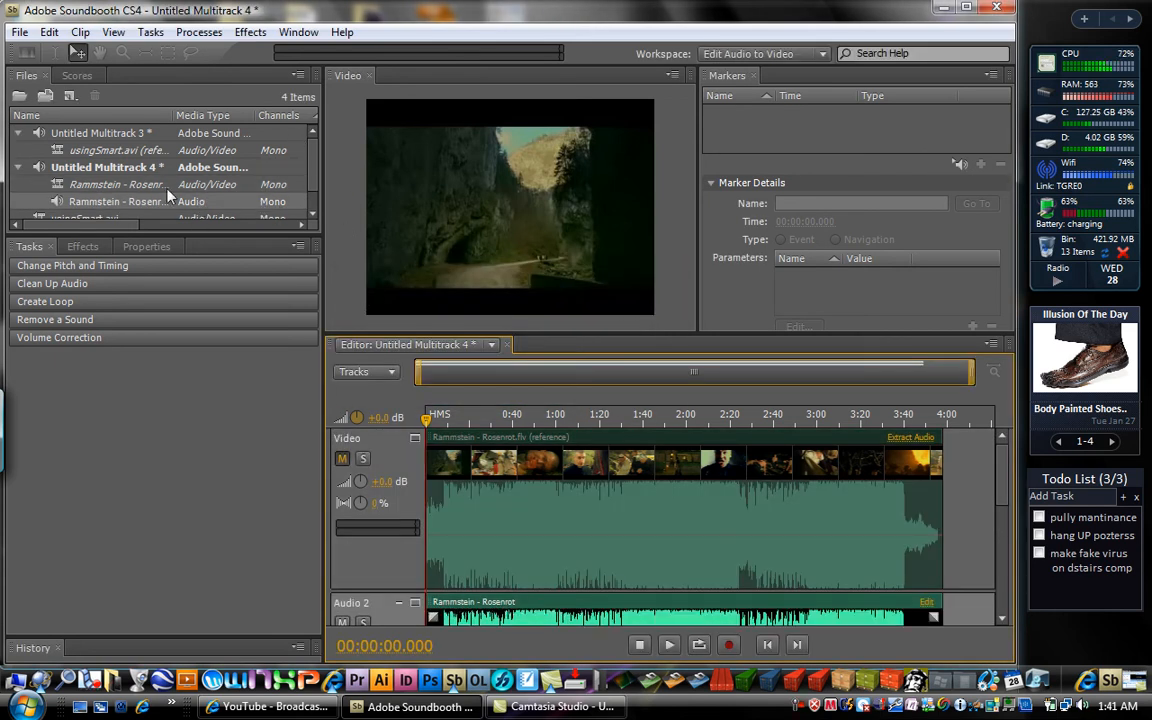
Compare the Rammstein video reference and its extracted audio clip listed under Untitled Multitrack 4.
left_click(57, 188)
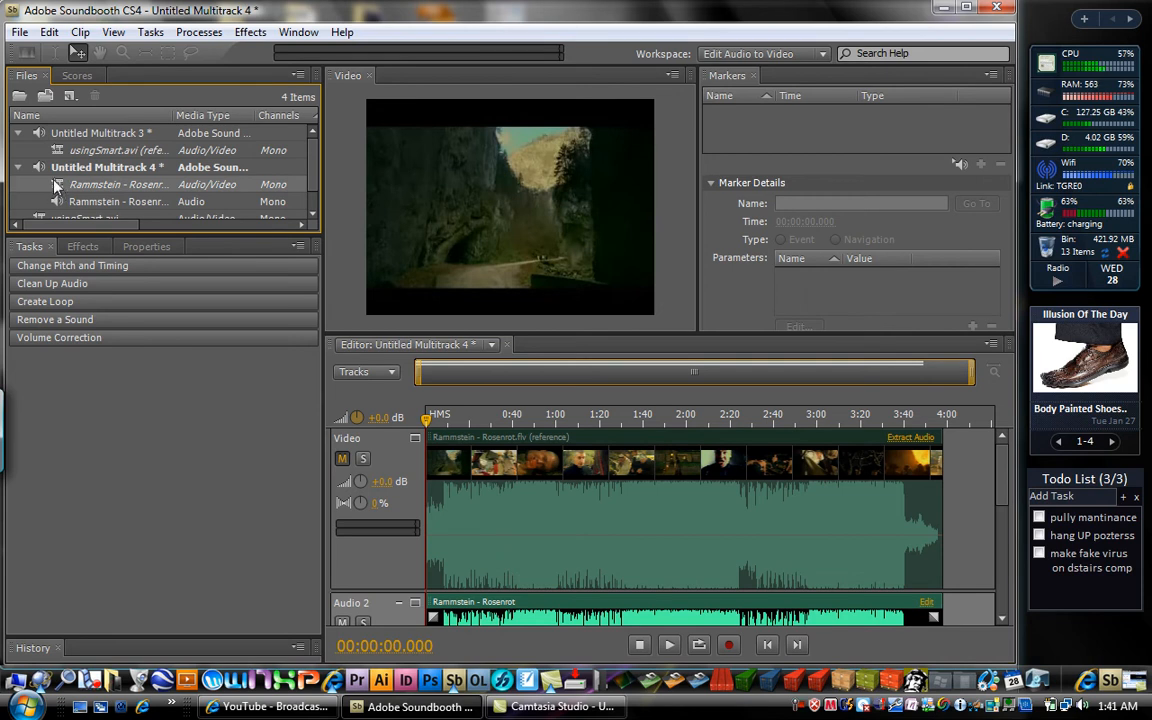
left_click(67, 203)
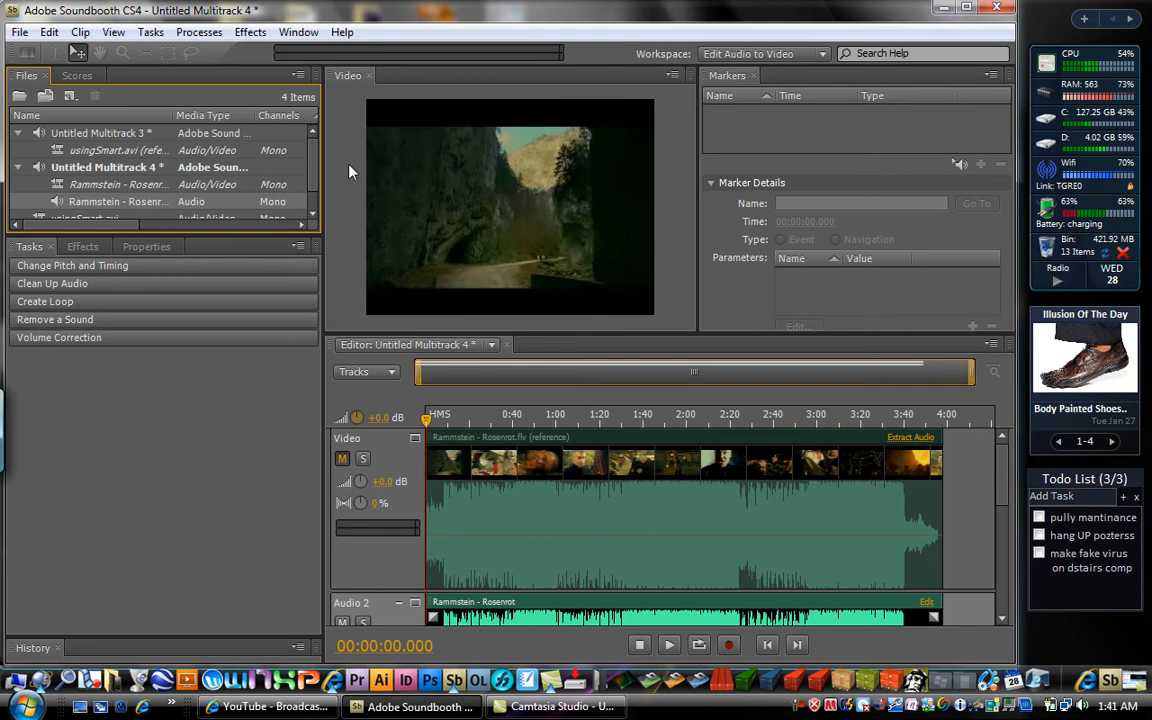
left_click_drag(313, 170, 314, 172)
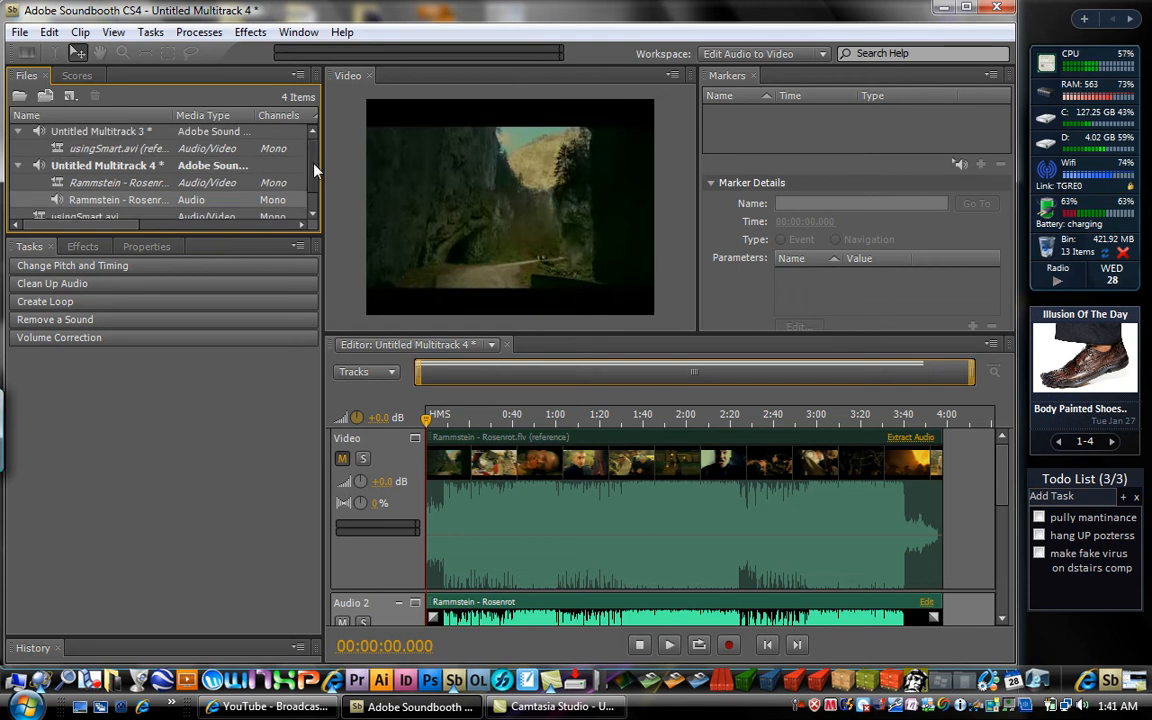
Try inserting the extracted Rammstein - Rosenrot audio clip into a new multitrack file and undo the added clip.
double_click(228, 131)
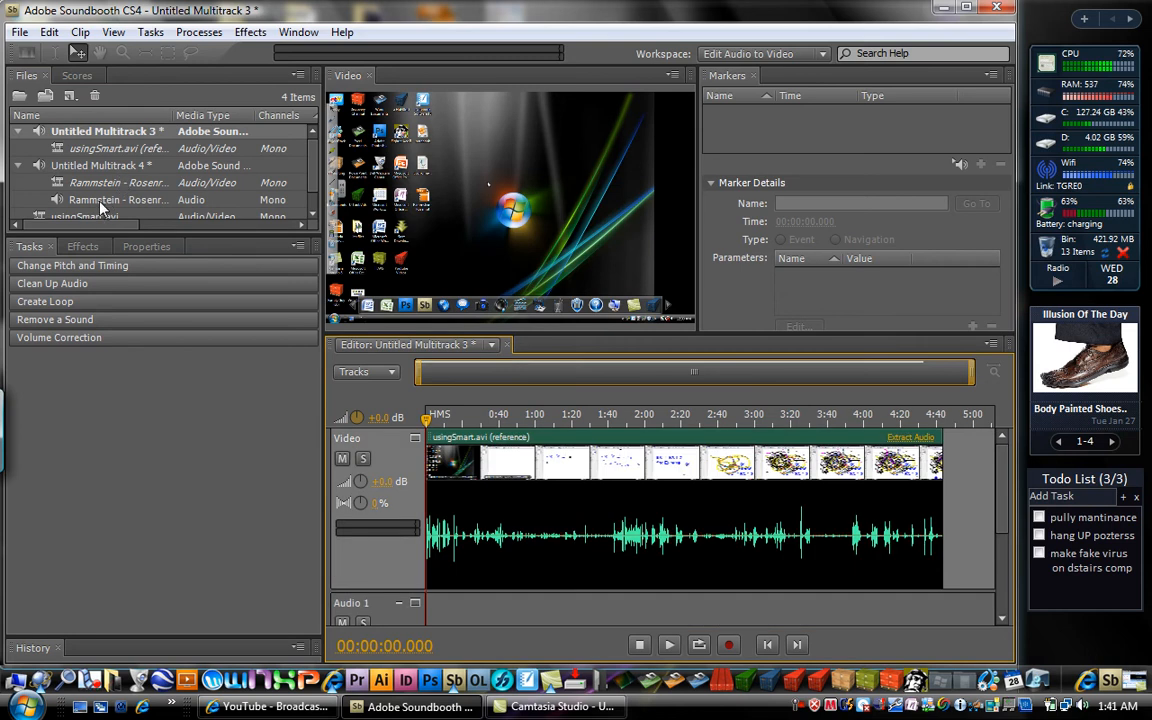
right_click(100, 203)
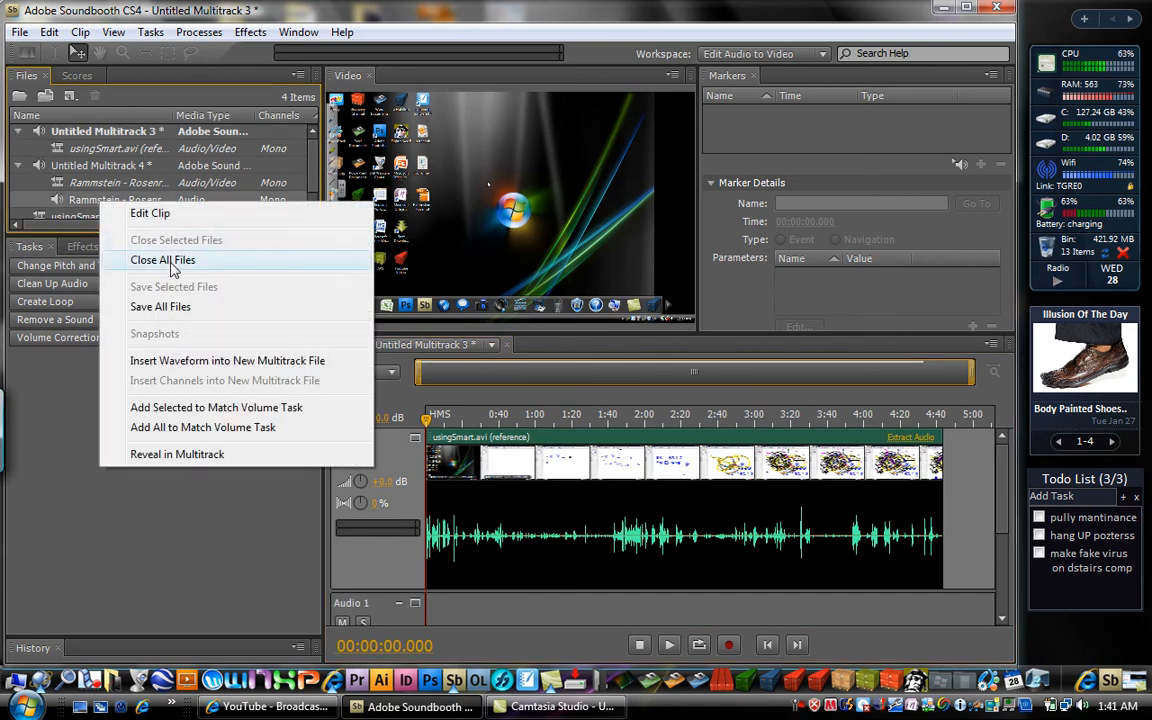
left_click(222, 362)
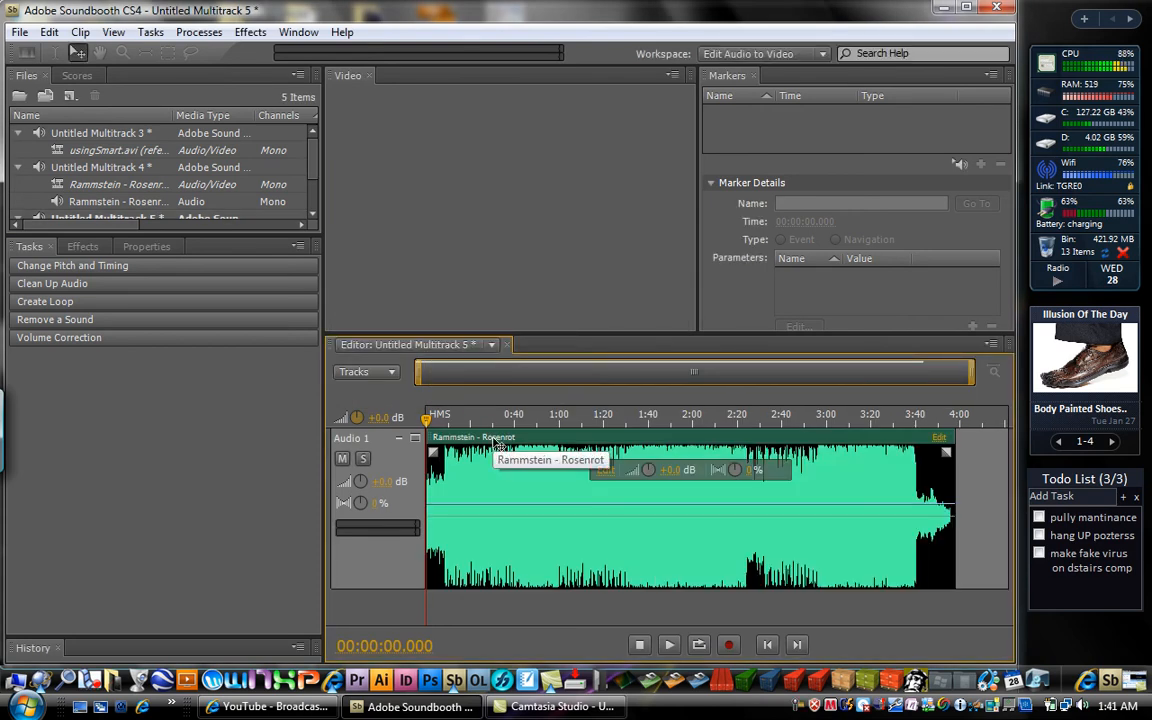
left_click(49, 32)
left_click(70, 56)
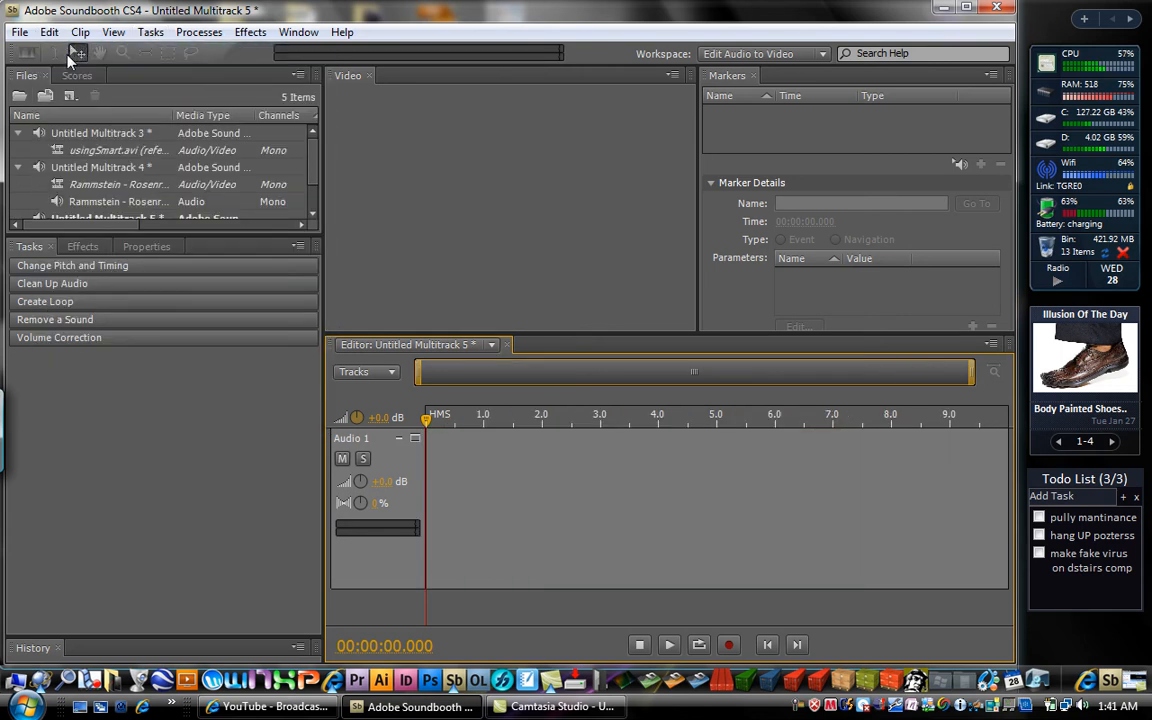
left_click(49, 32)
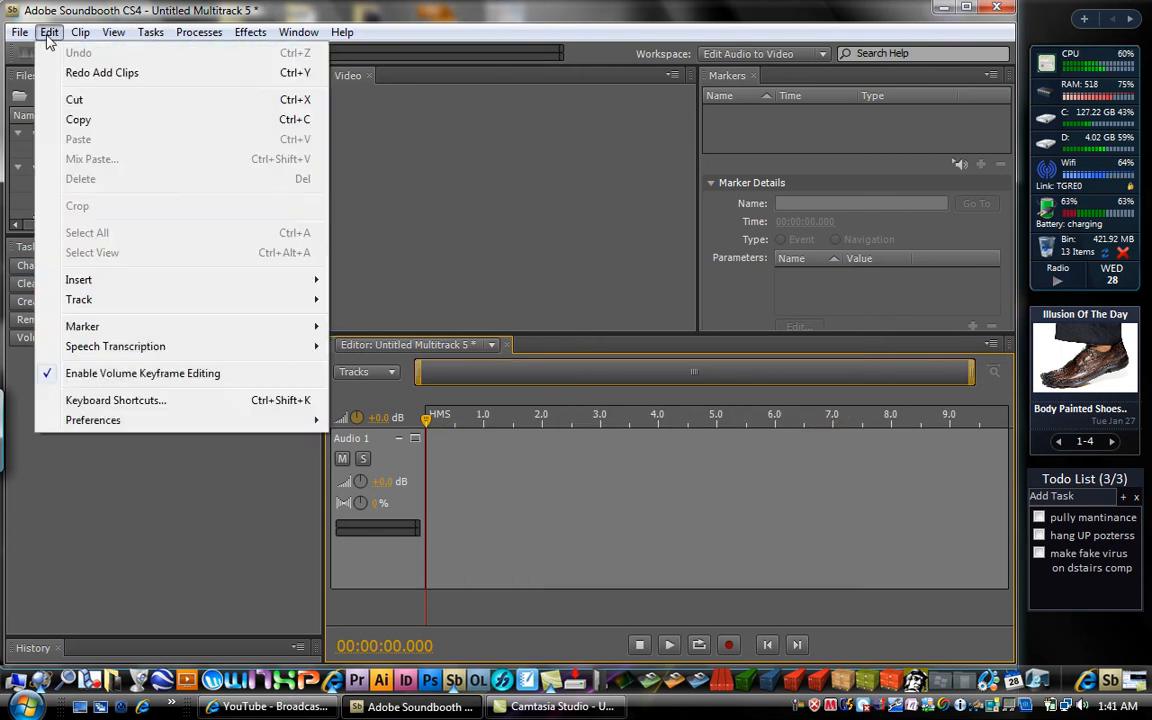
left_click(481, 216)
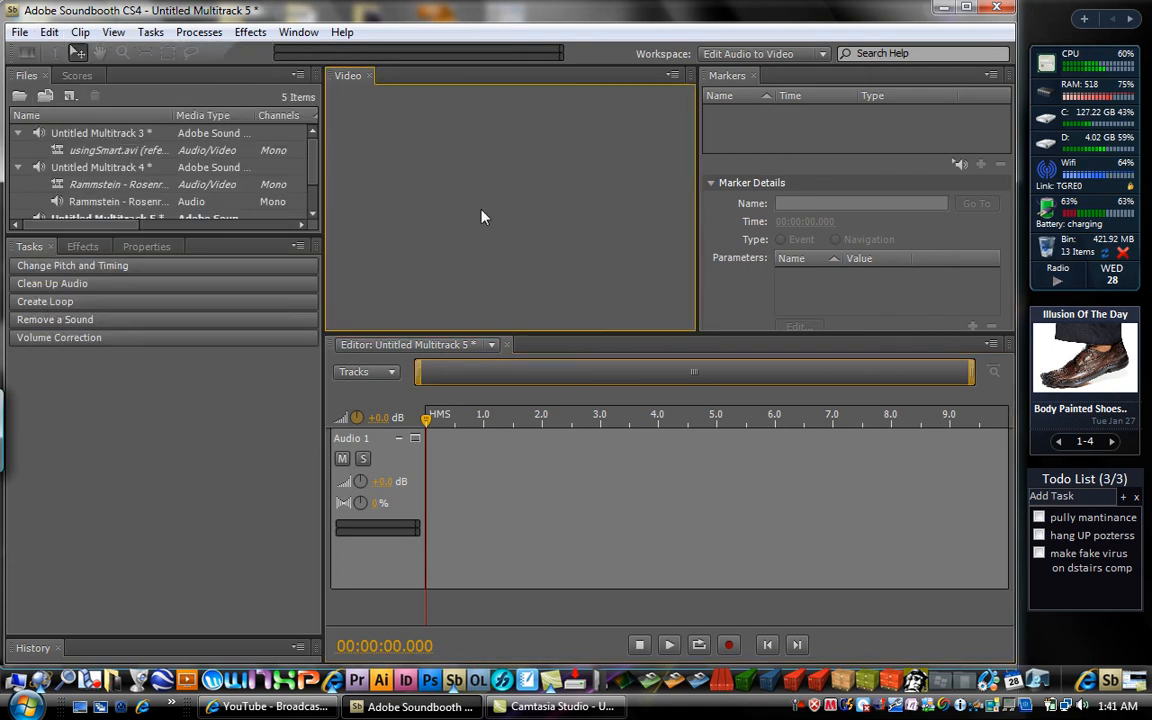
Open Untitled Multitrack 3 and add the extracted Rammstein - Rosenrot audio clip from the start of a new audio track.
left_click(183, 186)
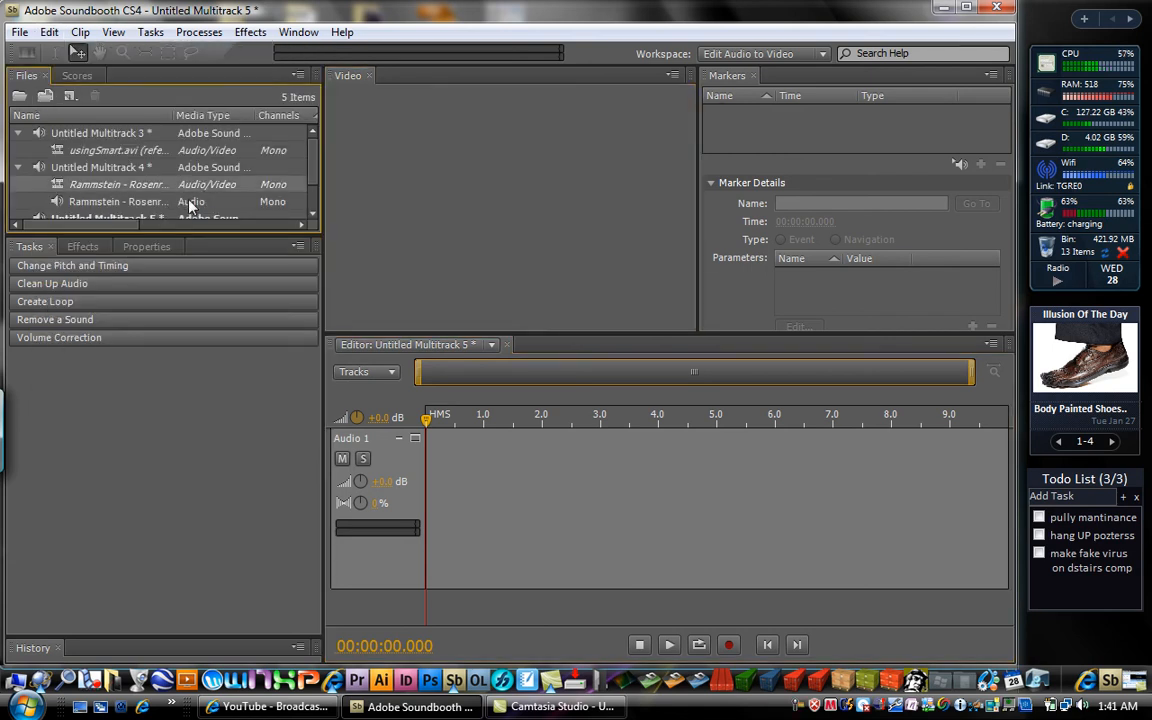
left_click(194, 204)
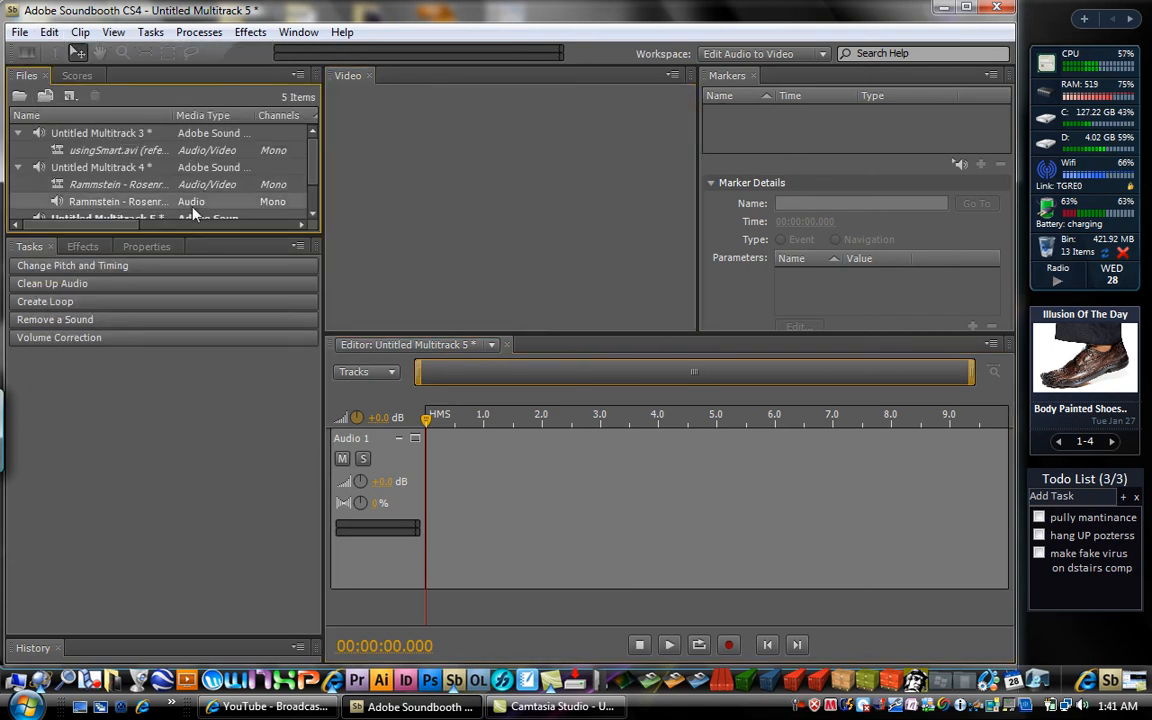
left_click(155, 150)
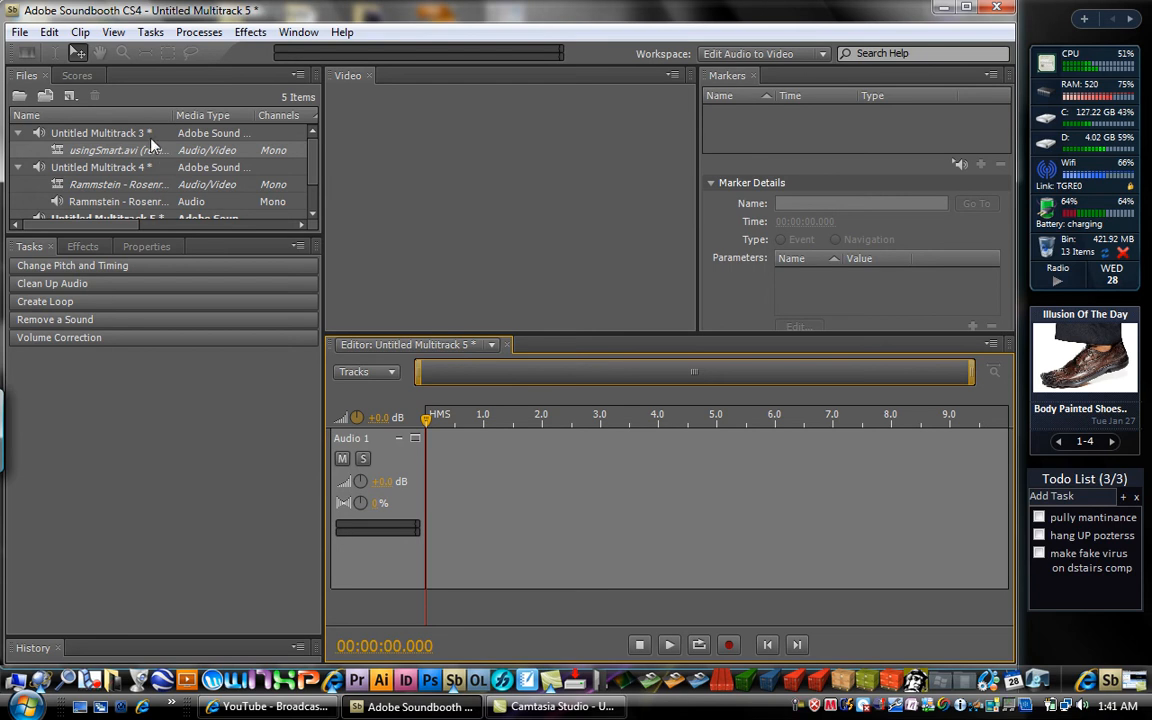
double_click(150, 139)
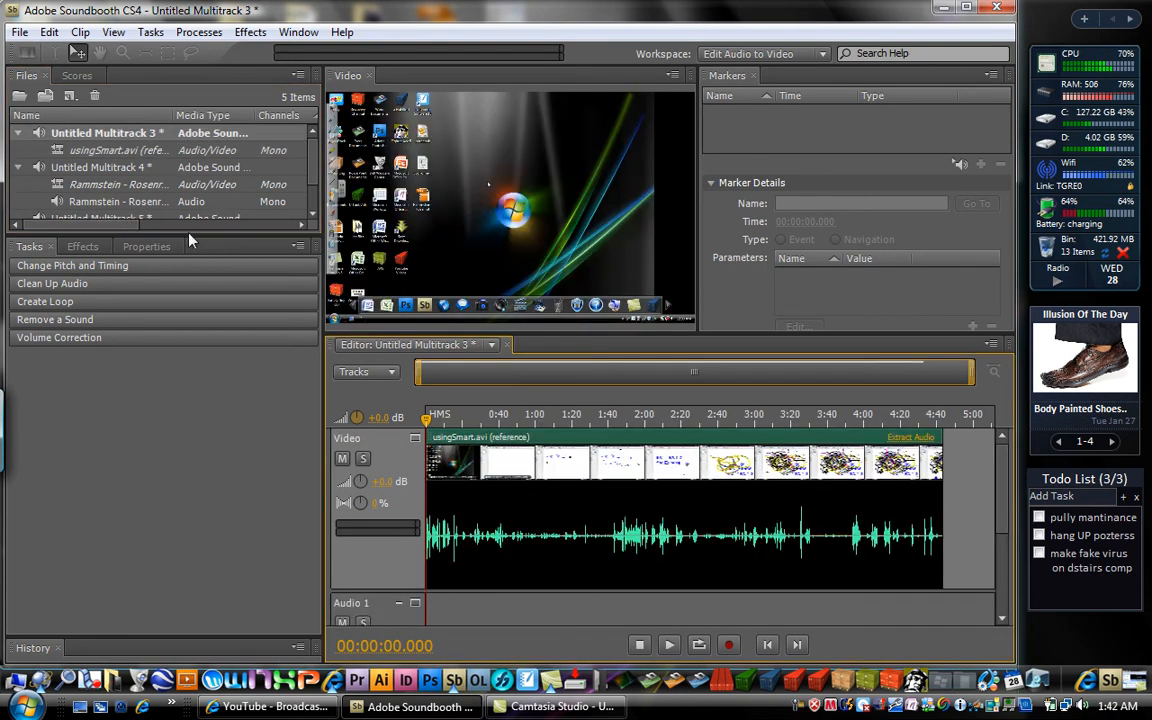
left_click(225, 207)
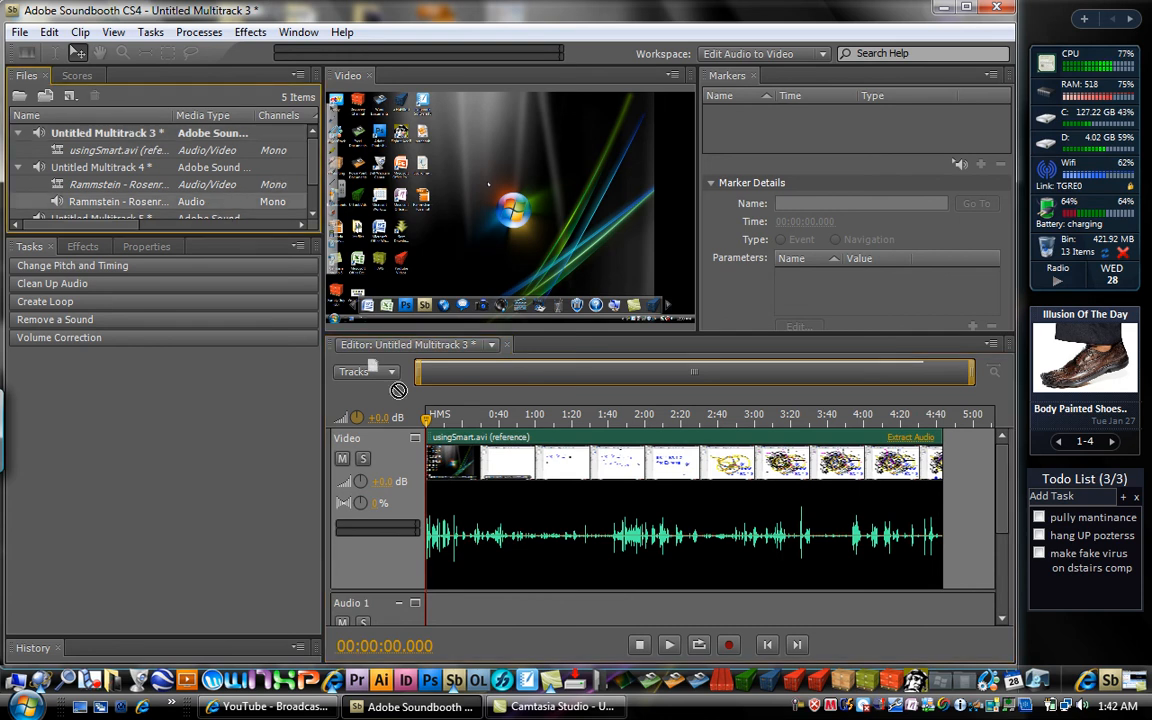
left_click_drag(610, 540, 618, 538)
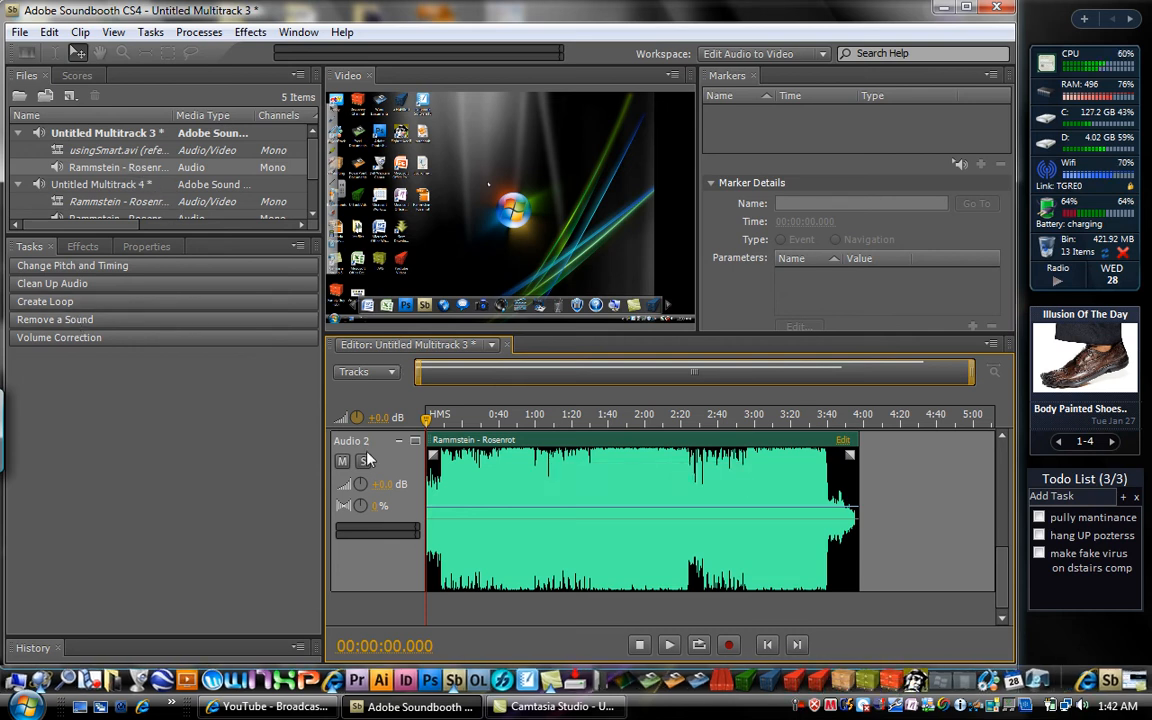
Add volume keyframes to the Rosenrot clip at about 1:15, 1:48 and 2:30, with the middle one slightly lower.
left_click(360, 371)
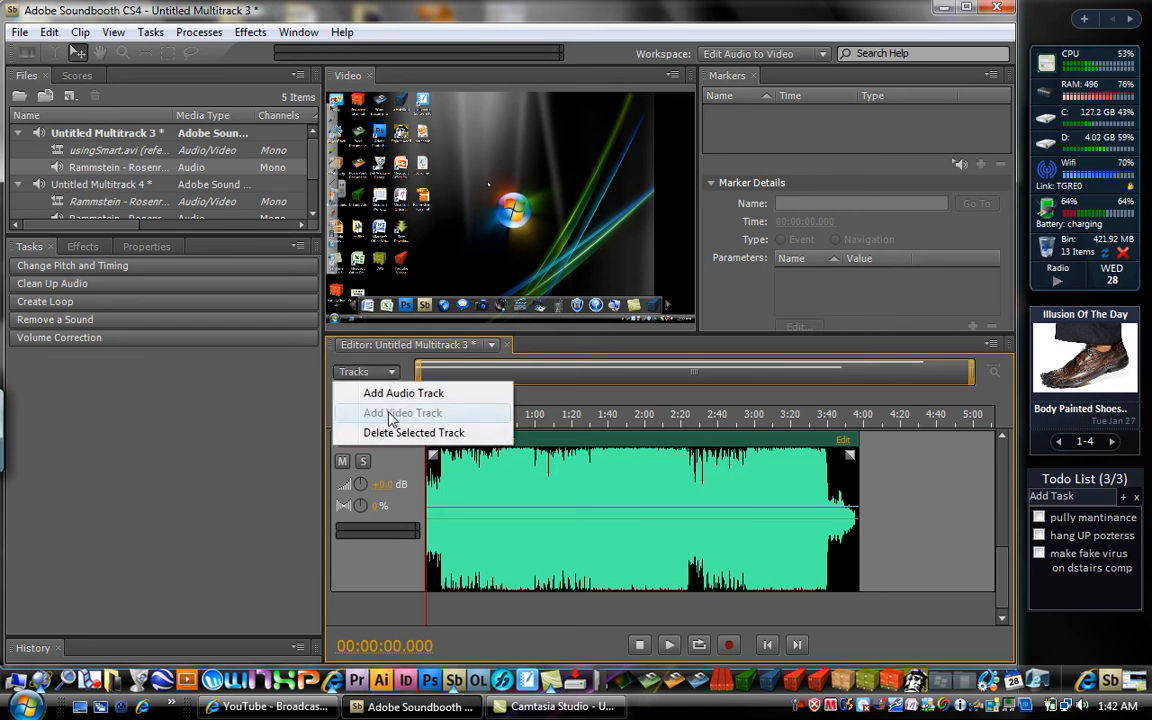
left_click(701, 514)
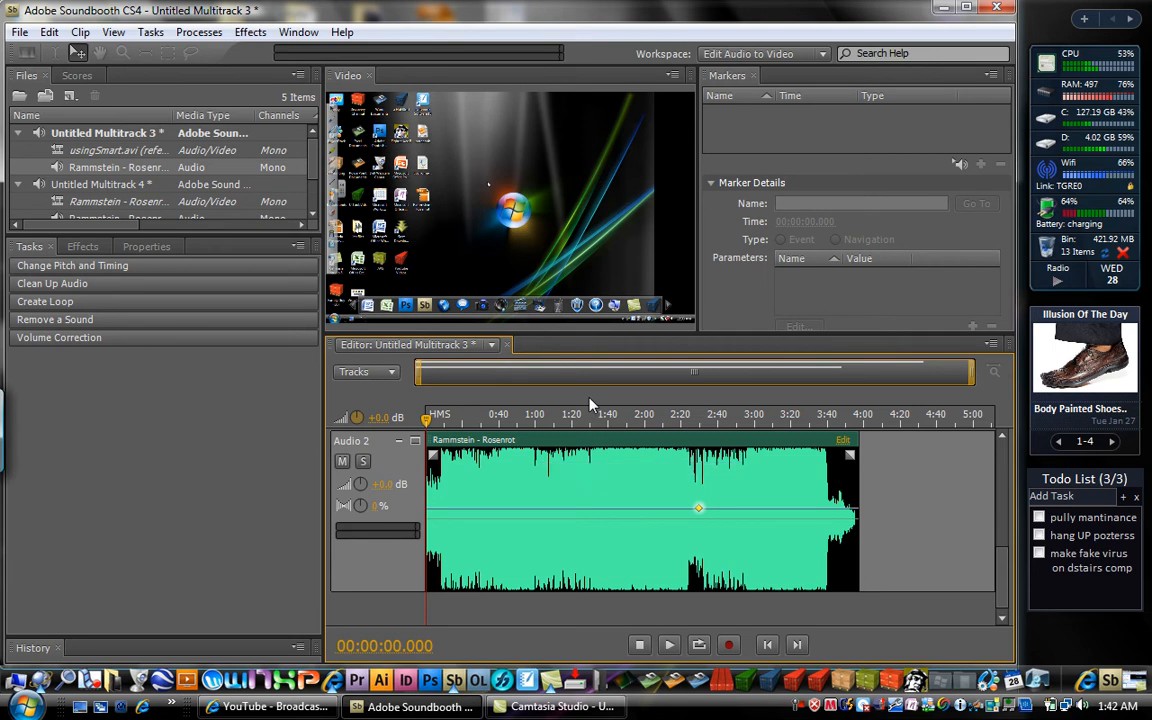
mouse_move(637, 472)
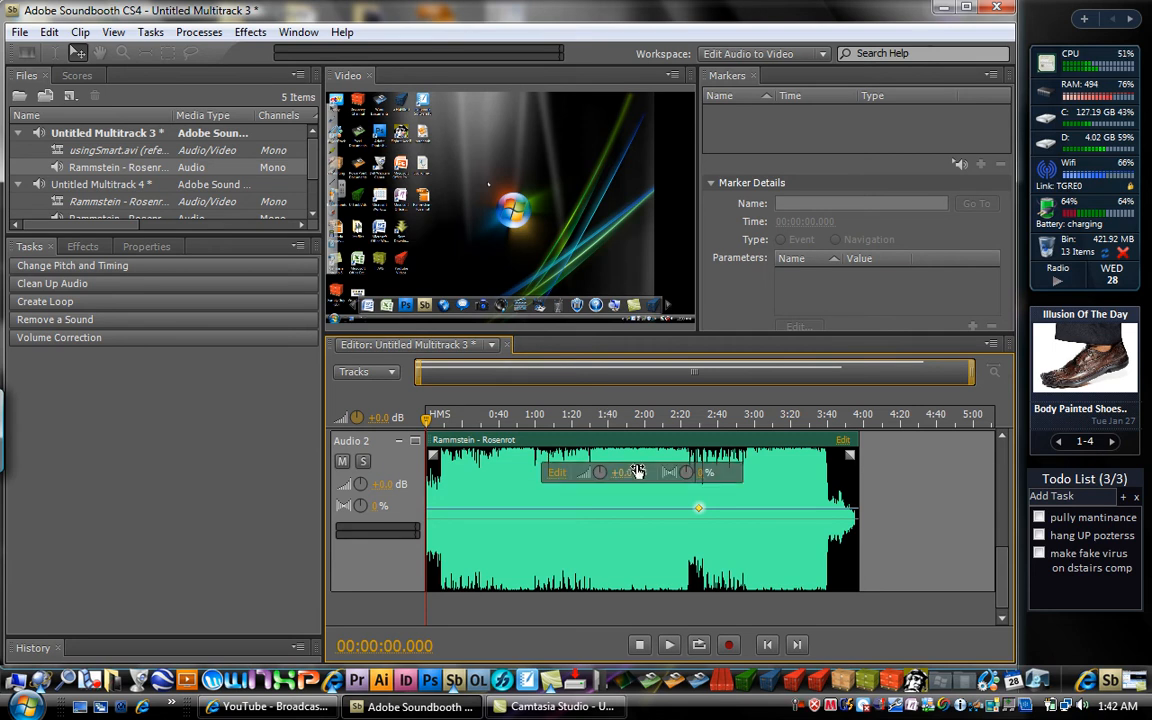
left_click(565, 510)
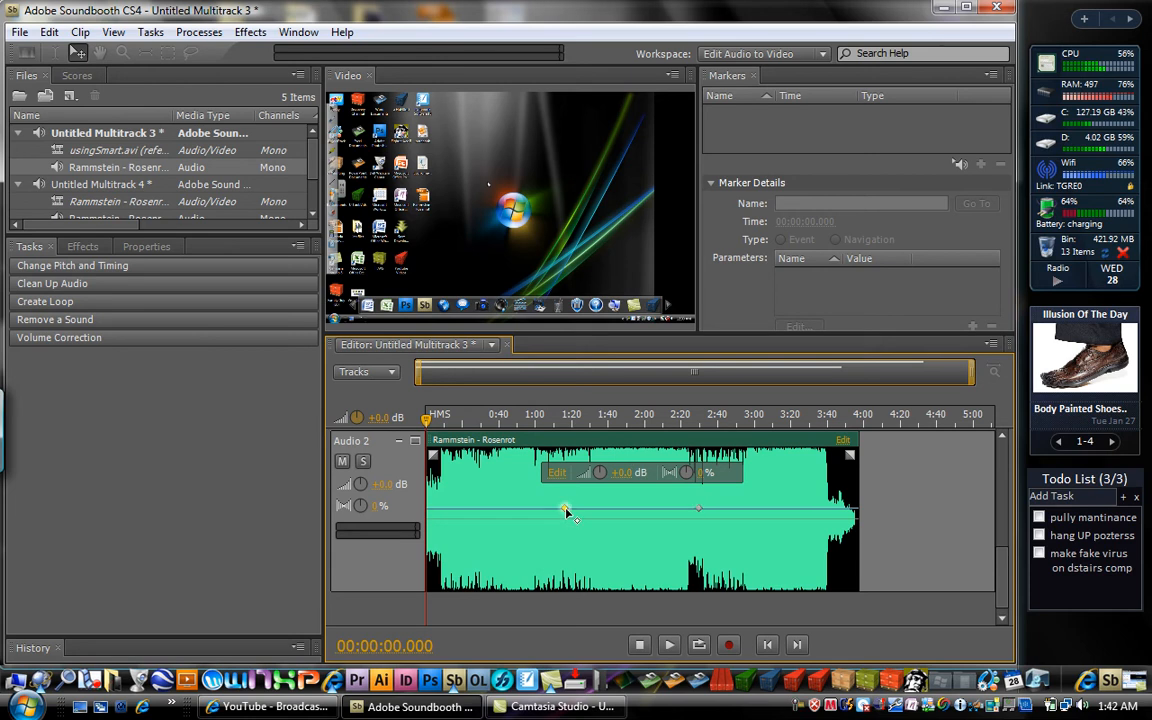
left_click(623, 511)
left_click_drag(622, 510, 631, 552)
left_click_drag(622, 620, 622, 513)
mouse_move(455, 485)
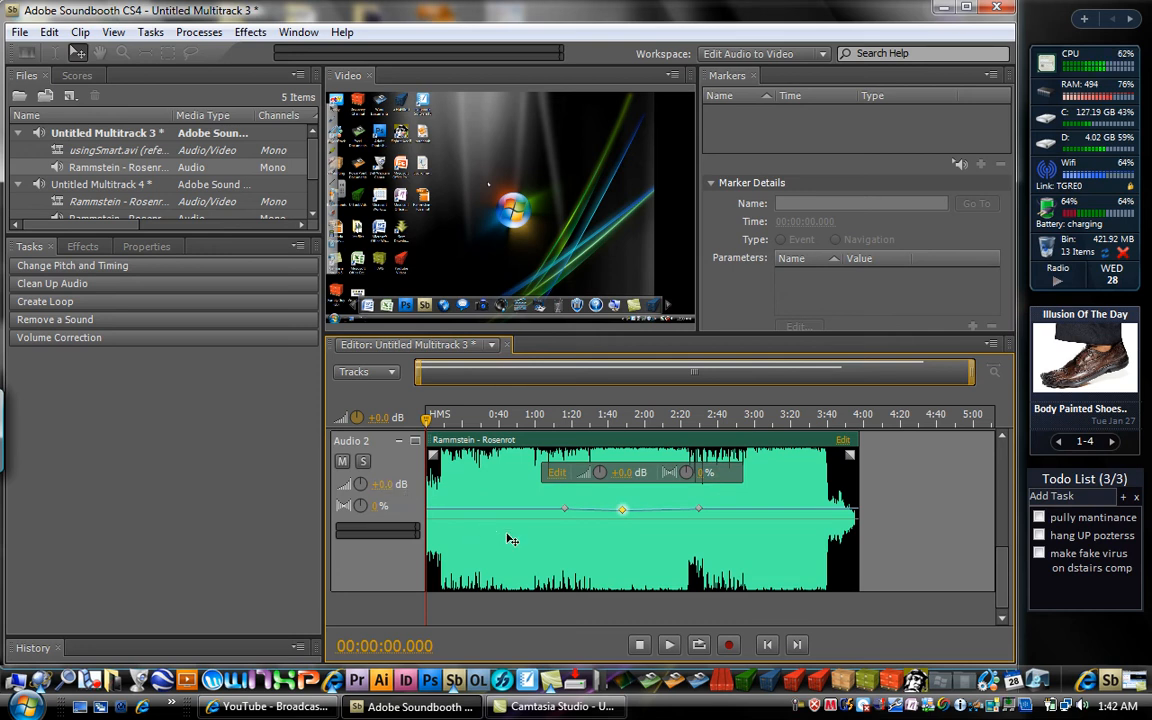
Try raising the Rosenrot clip's volume by 2.1 dB and undo the amplitude increase.
mouse_move(606, 474)
left_mouse_down()
mouse_move(571, 461)
mouse_move(617, 481)
left_mouse_up()
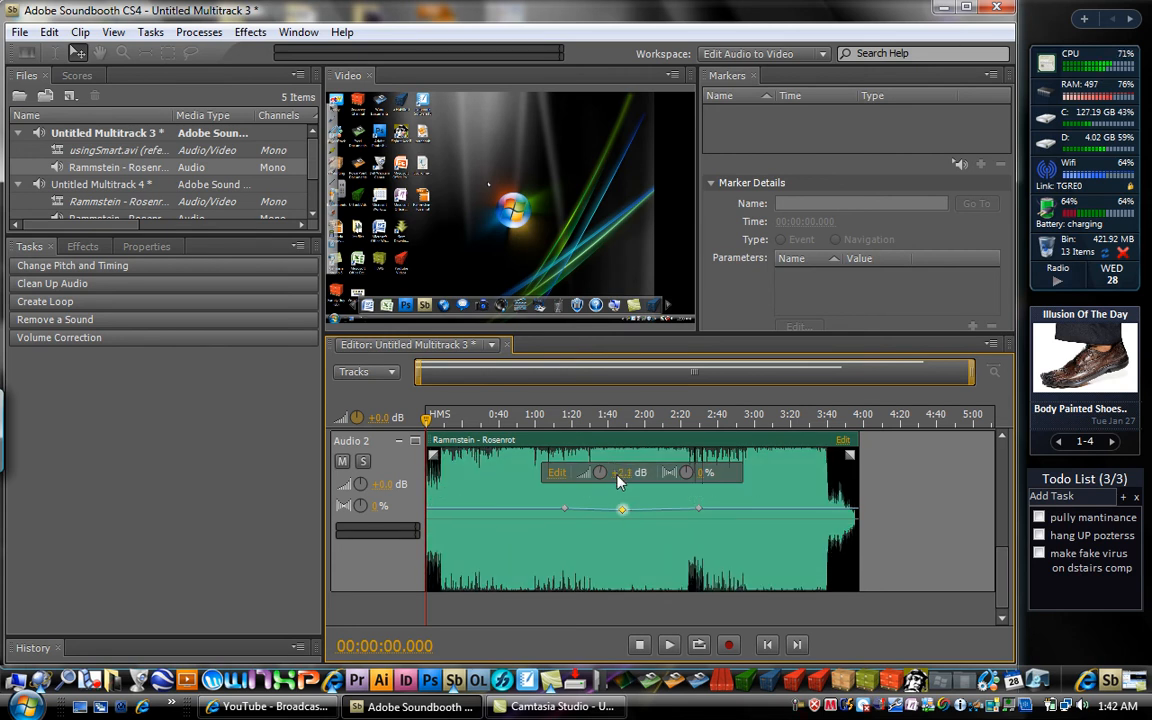
left_click(48, 33)
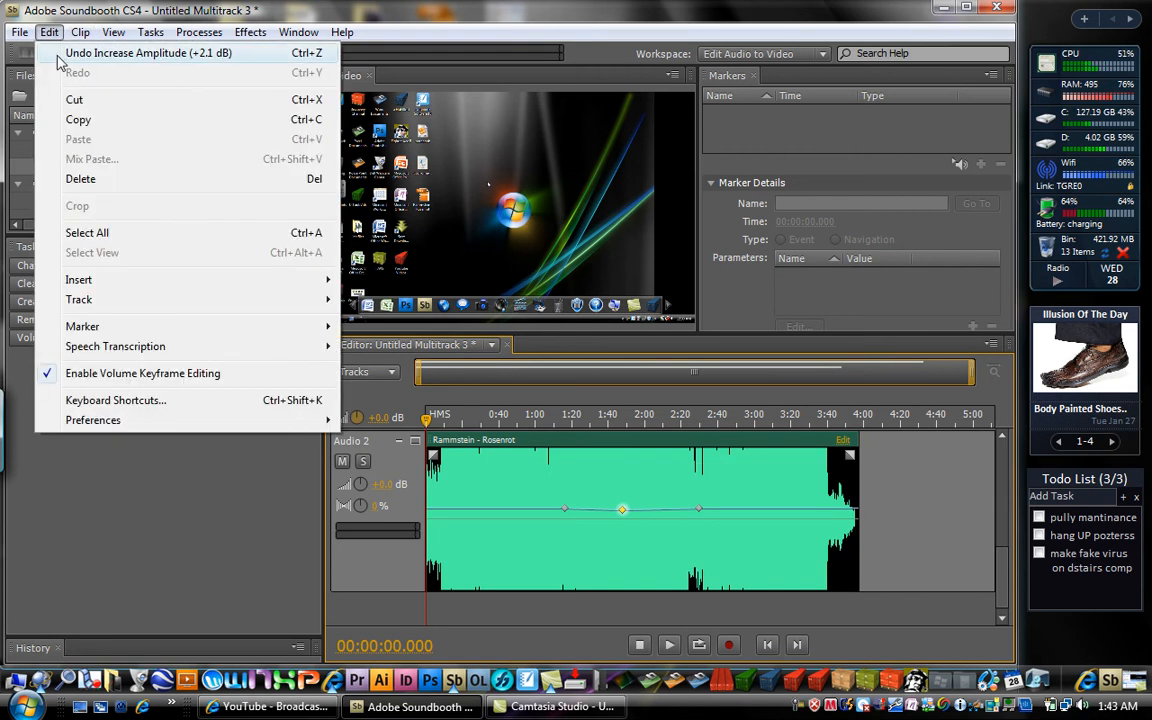
left_click(58, 61)
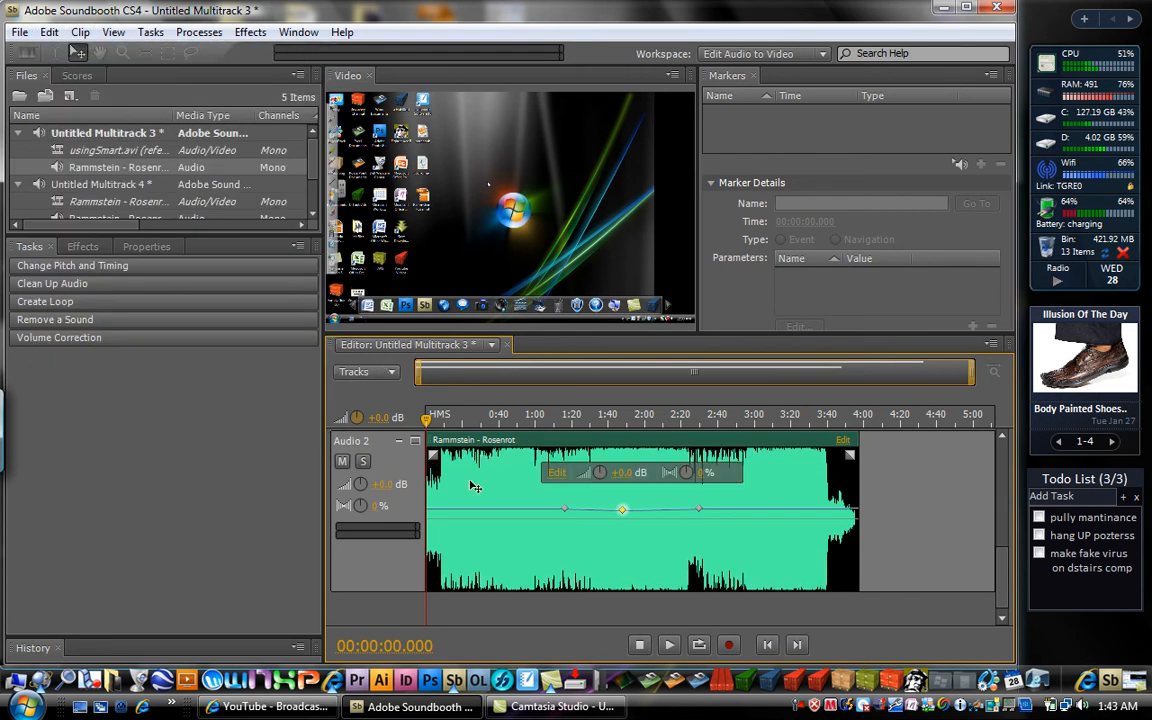
Play the first few seconds of the combined multitrack and stop, returning to the usingSmart.avi video track.
left_click(669, 645)
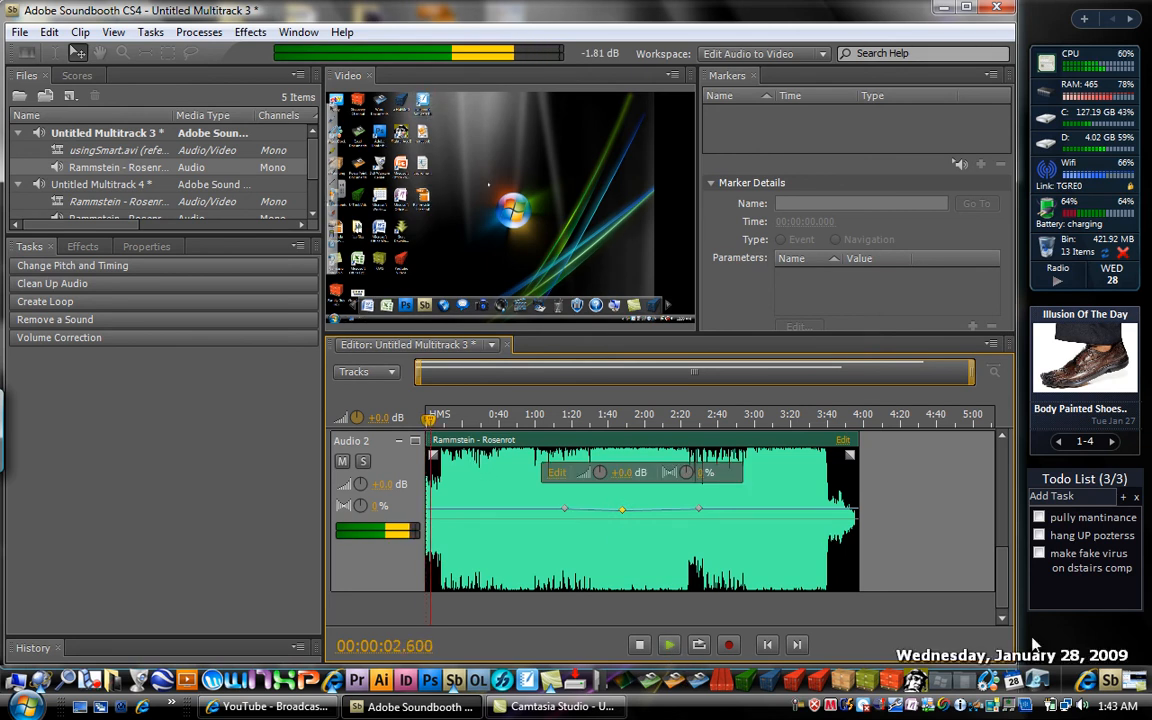
left_click(632, 650)
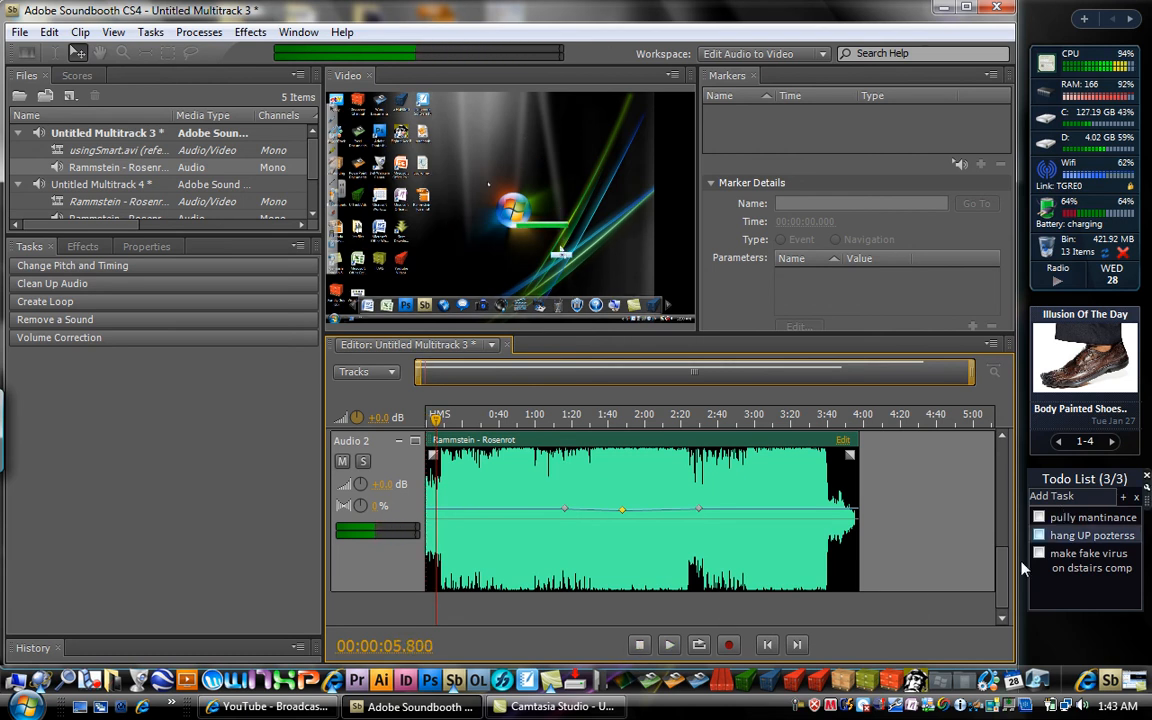
scroll(998, 553, "up", 2)
scroll(998, 553, "up", 5)
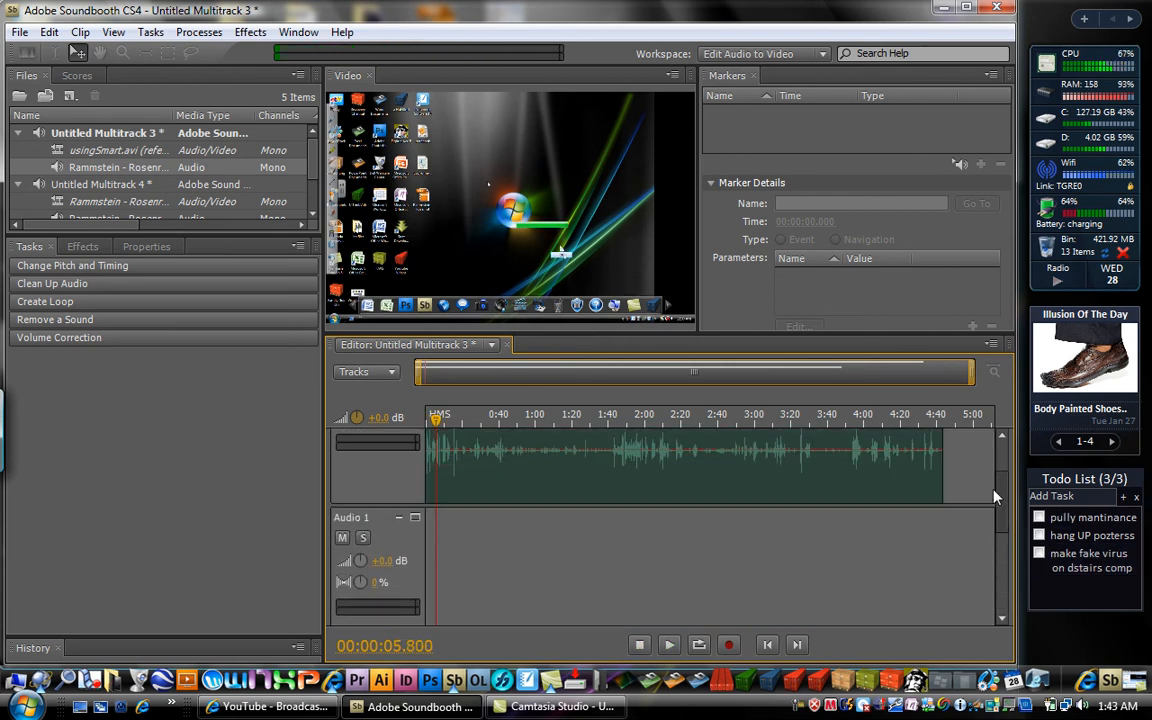
Bring the playhead back to the start of the usingSmart.avi clip and play the opening of the mix again.
left_click(946, 552)
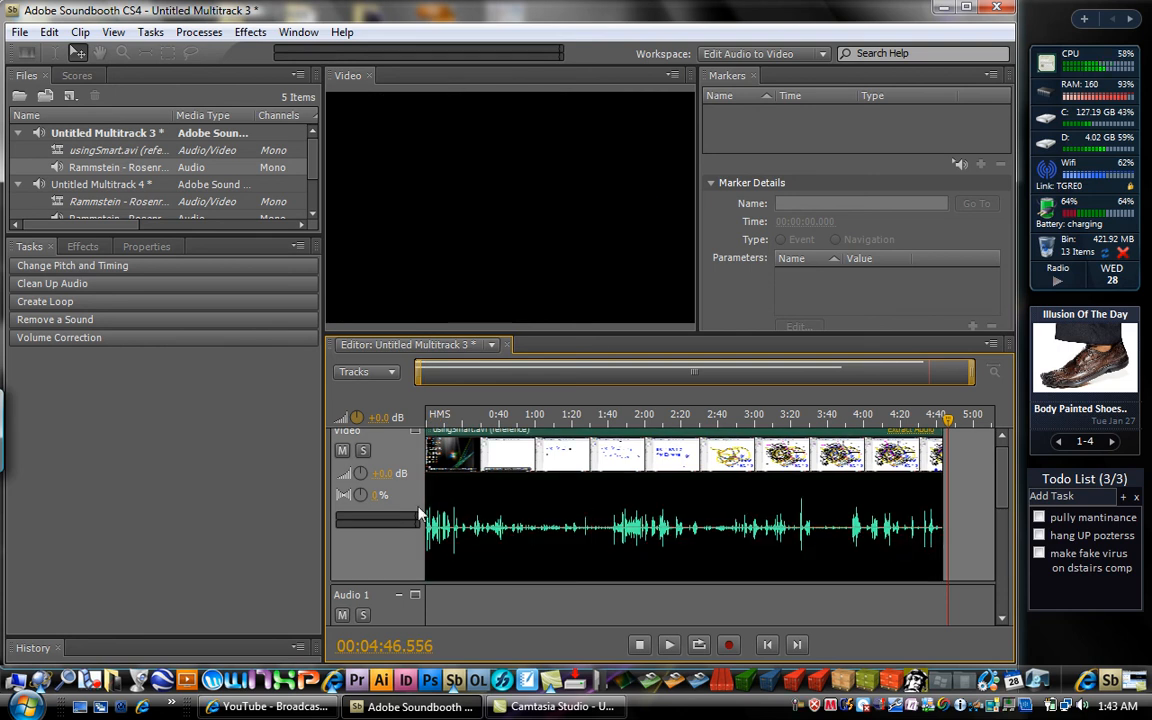
left_click(453, 537)
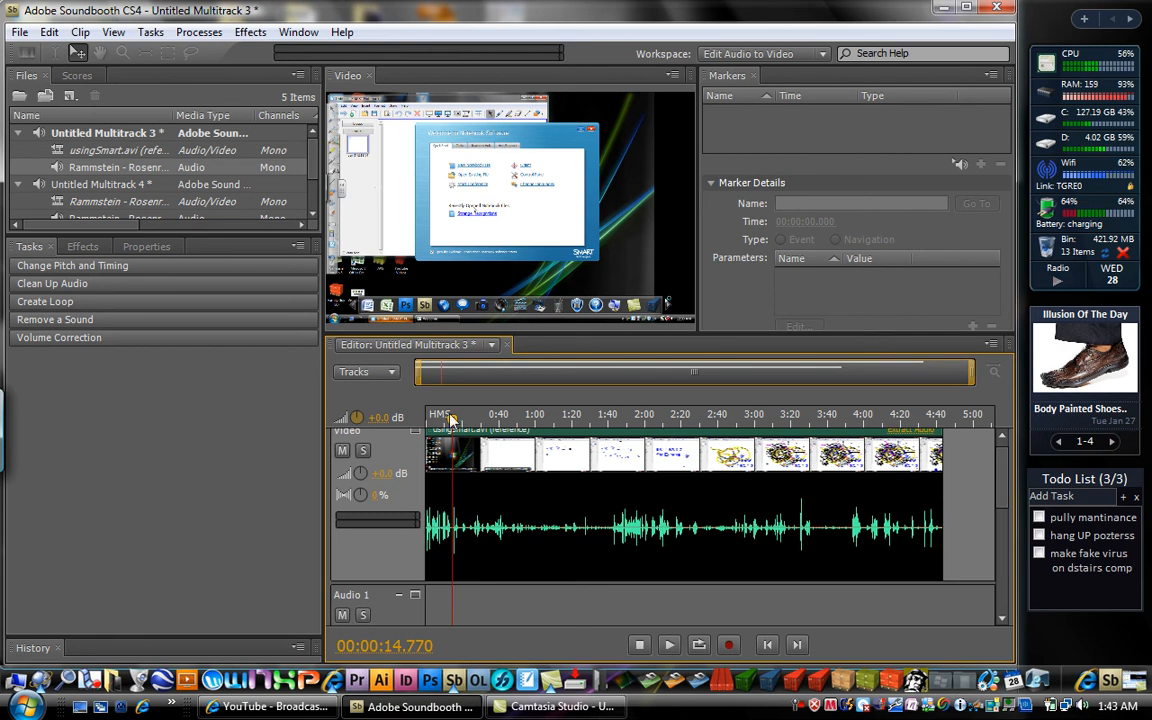
left_click_drag(449, 418, 427, 418)
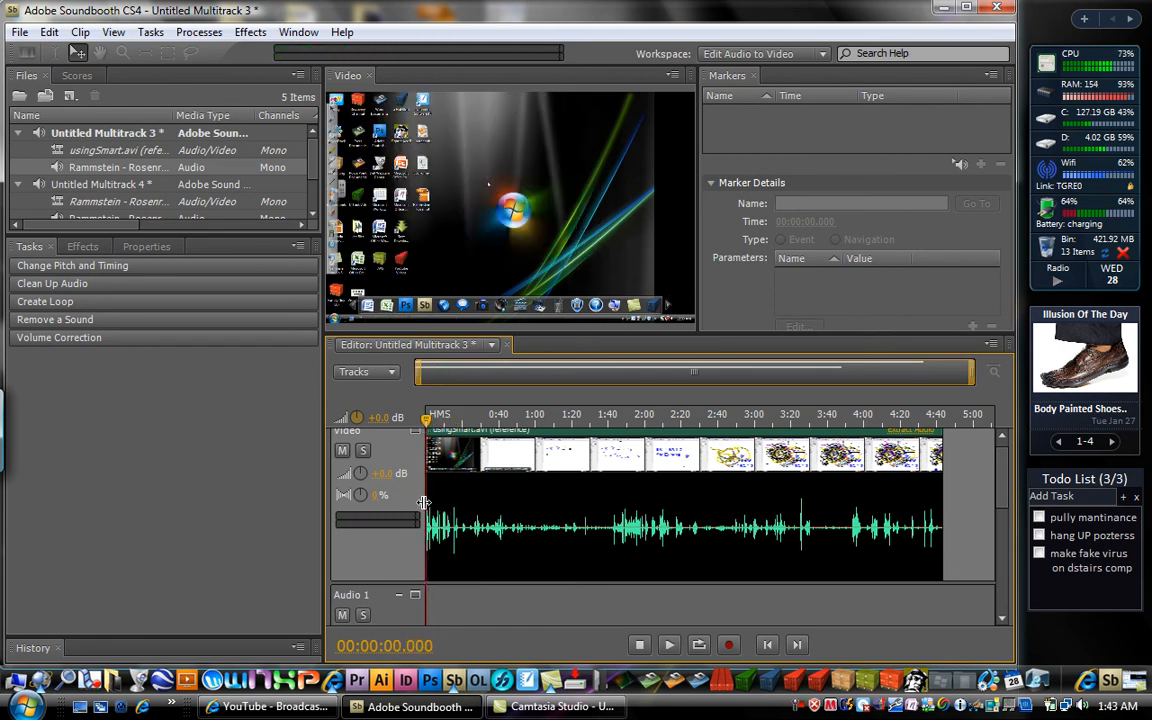
mouse_move(424, 503)
left_mouse_down()
mouse_move(442, 514)
mouse_move(416, 520)
left_mouse_up()
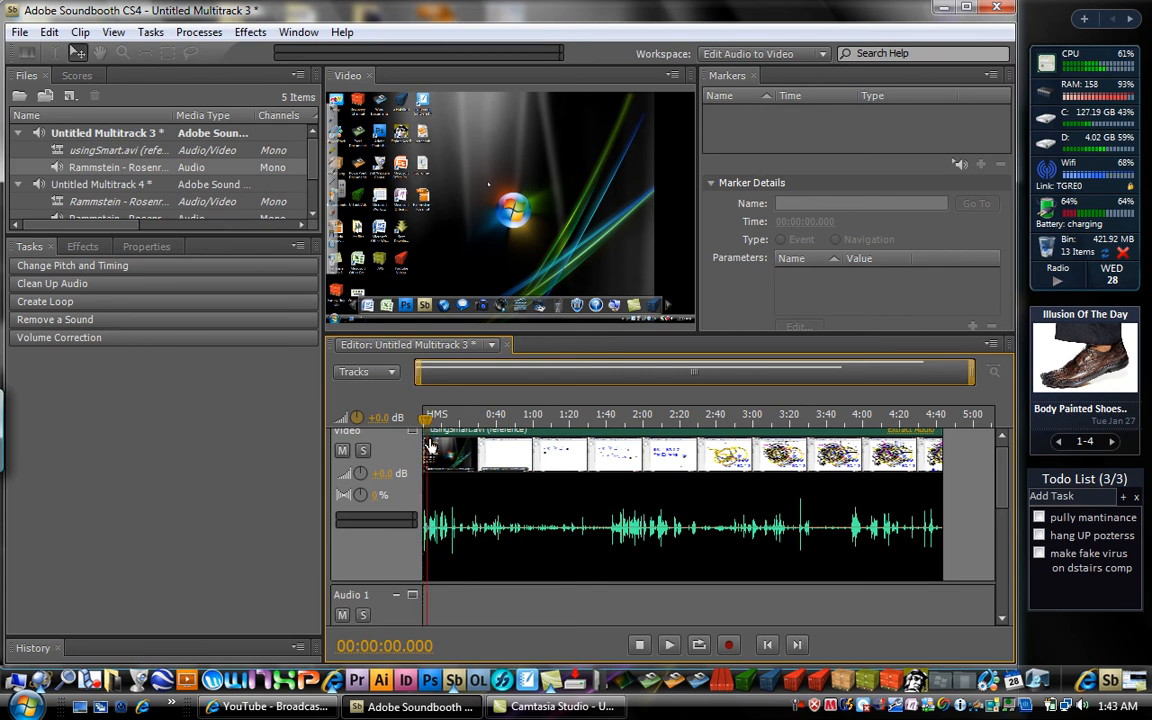
key("space")
key("space")
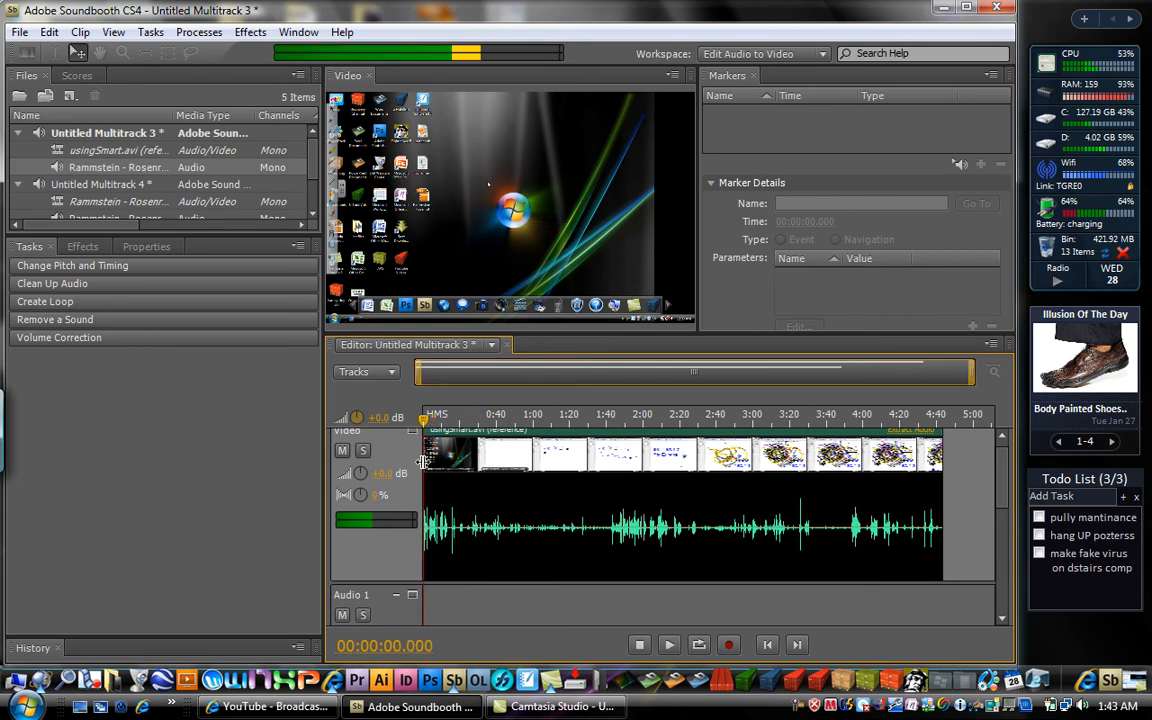
left_click(436, 556)
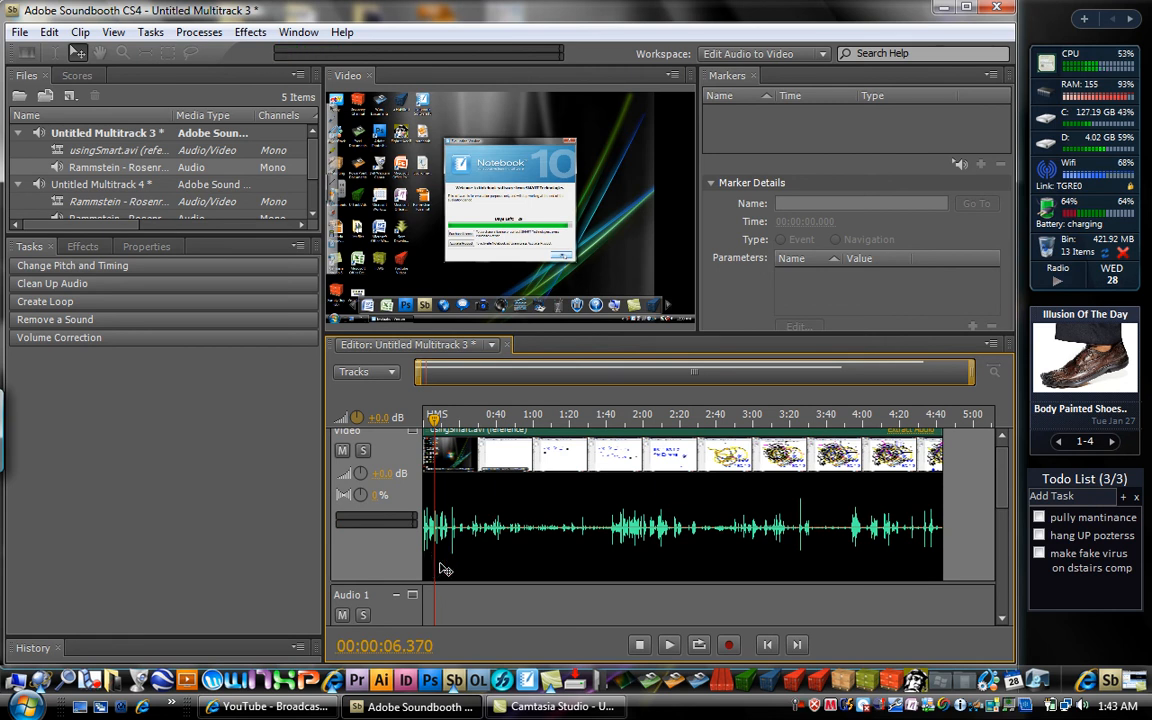
Preview the usingSmart.avi video at about 4:37, 0:36 and 2:15 on the timeline.
left_click(932, 566)
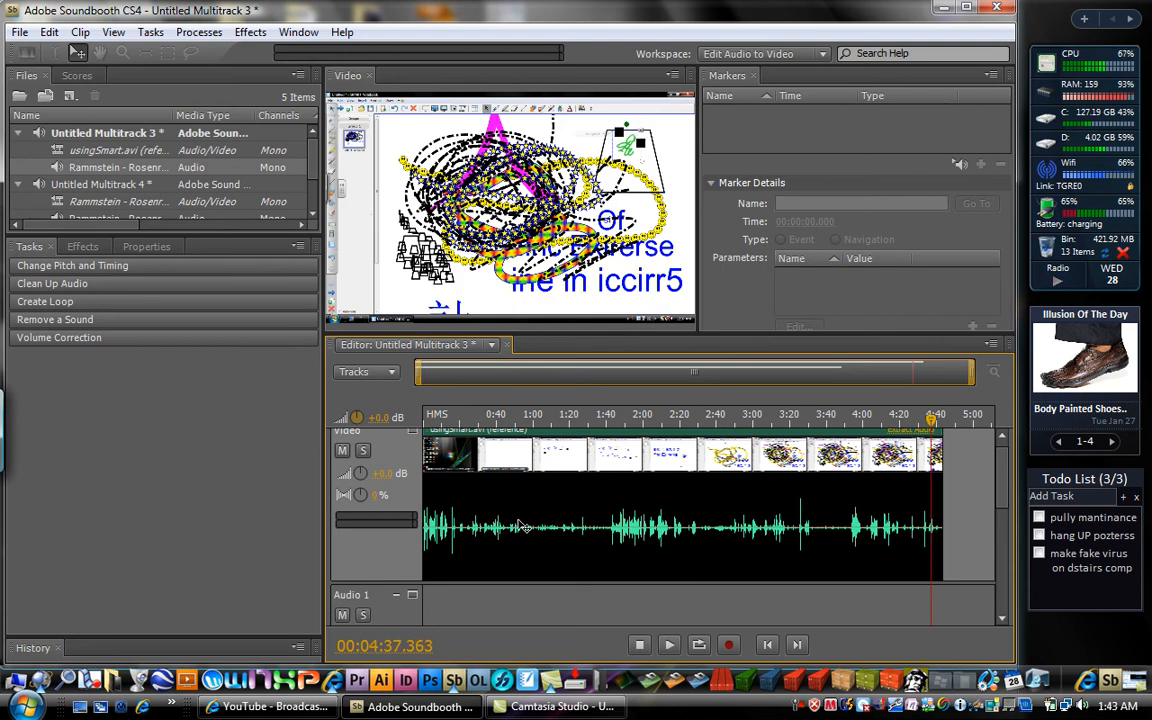
right_click(427, 538)
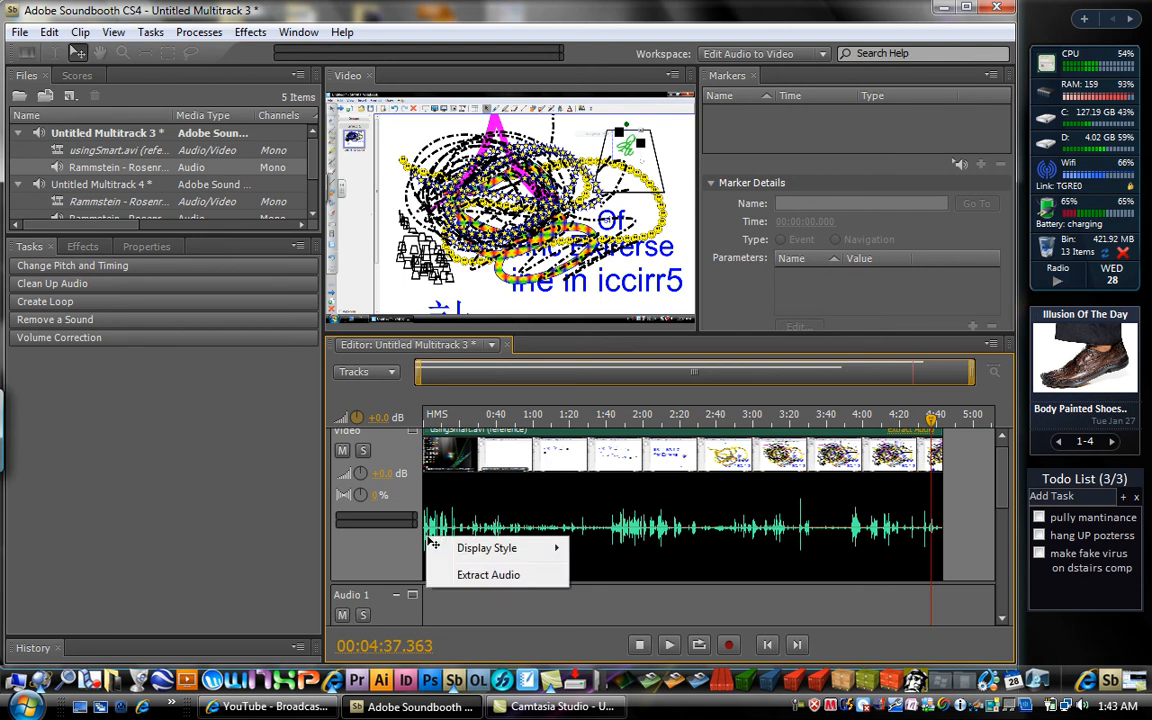
left_click(489, 479)
left_click(445, 530)
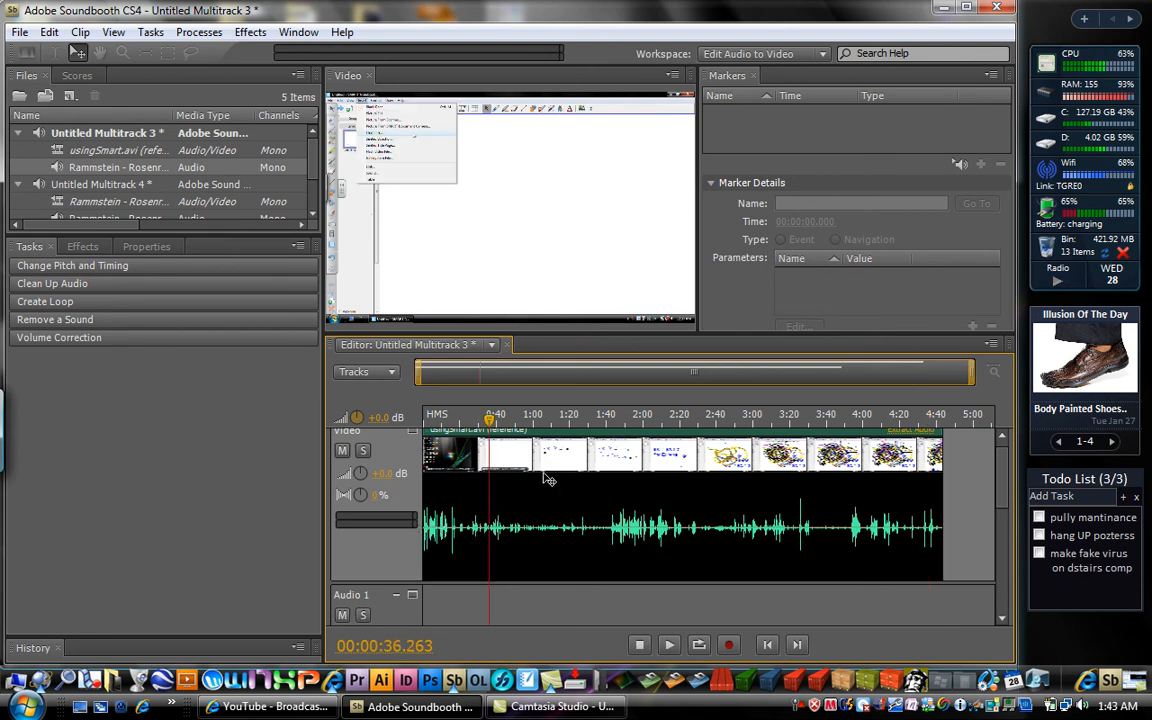
left_click(673, 537)
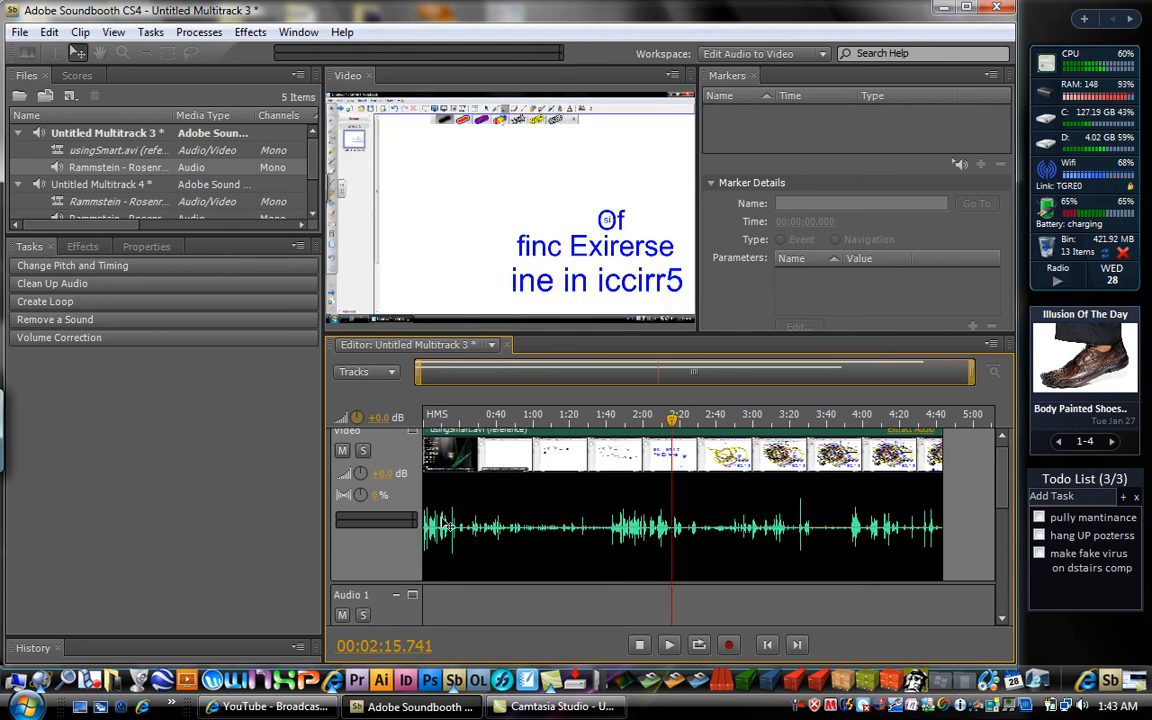
Check the display style and audio extraction options of the usingSmart.avi clip and return the playhead to the timeline start.
left_click_drag(423, 527, 425, 527)
left_click(425, 527)
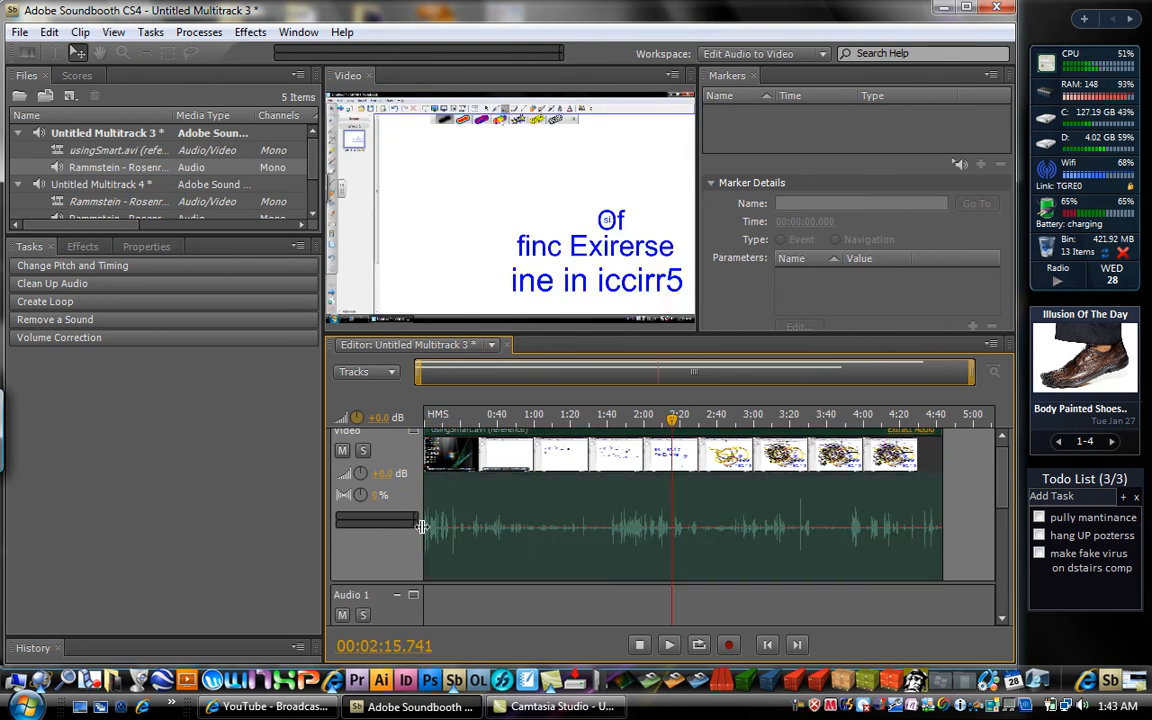
right_click(441, 526)
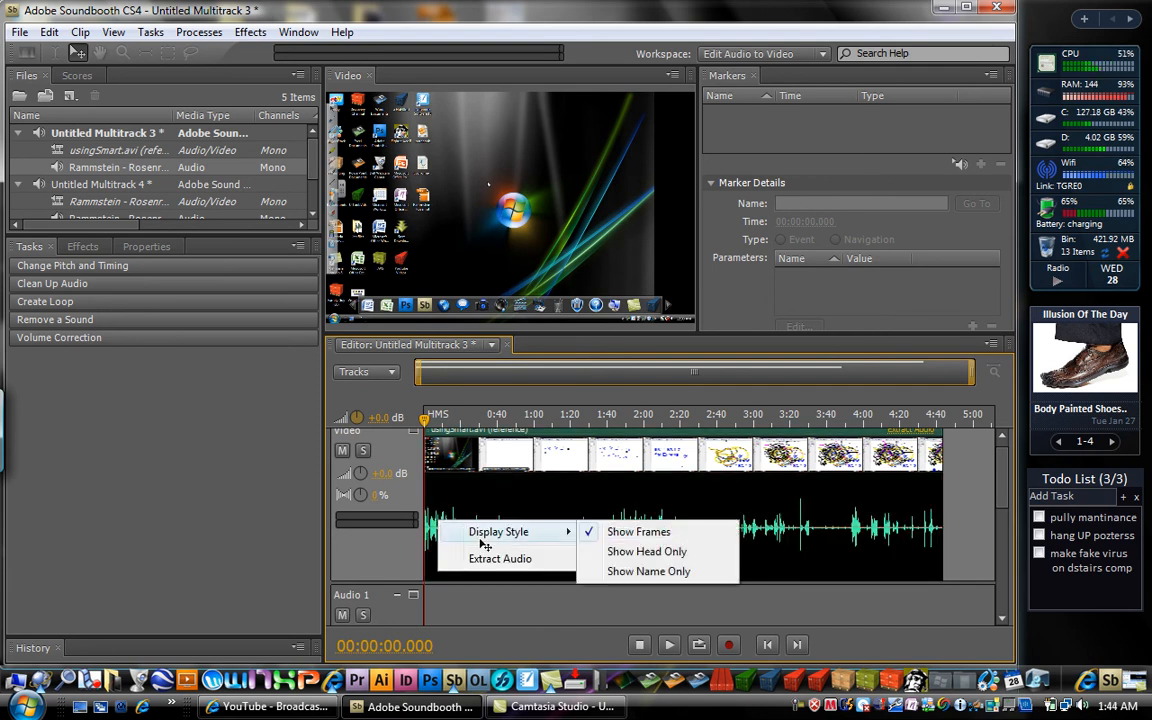
left_click(485, 511)
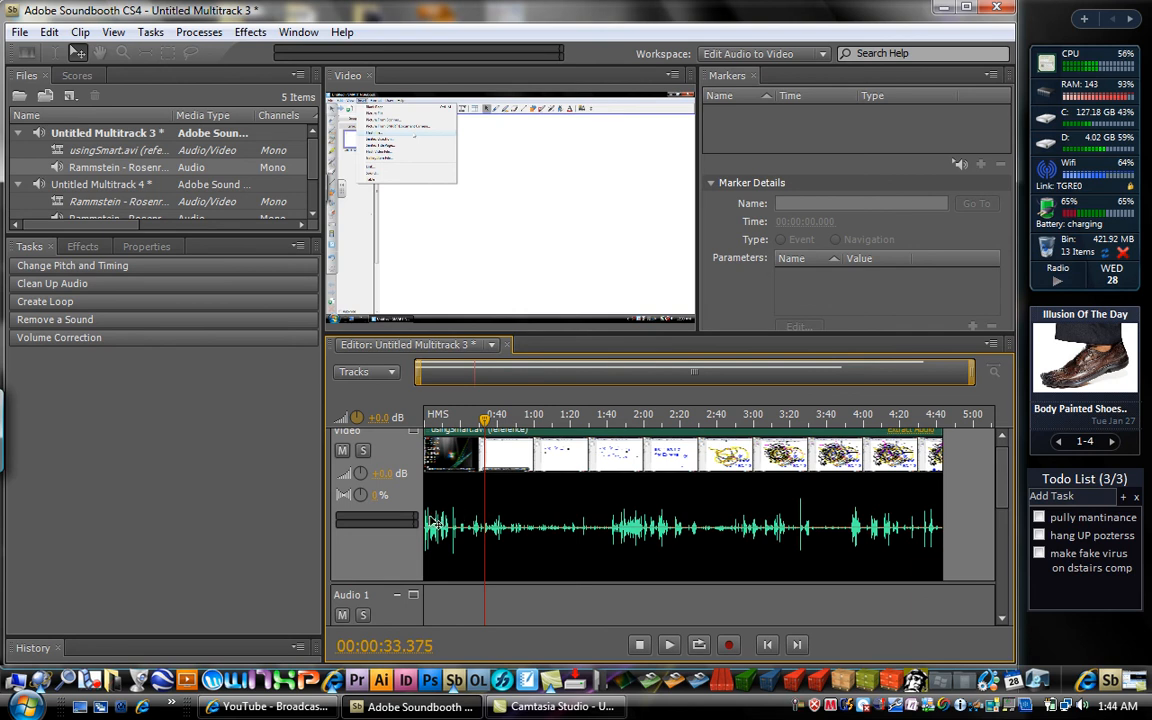
left_click_drag(484, 422, 384, 415)
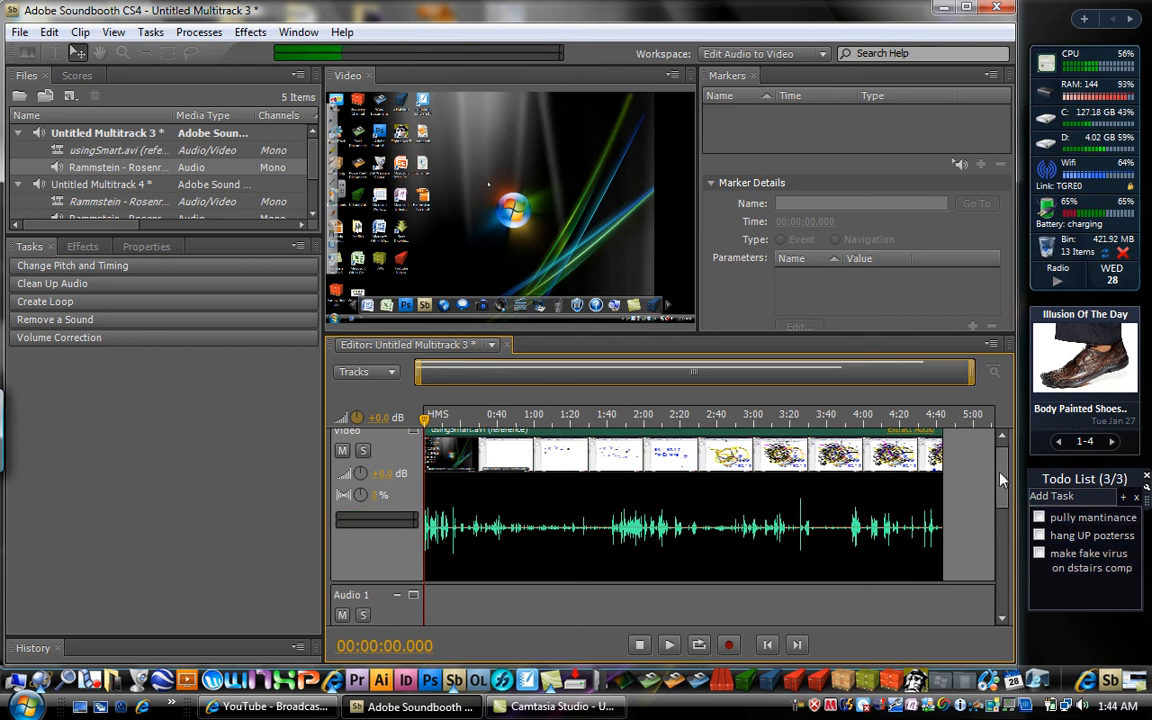
Place the playhead at about 0:18 in the usingSmart.avi clip and narrow the track header column.
scroll(899, 424, "up", 1)
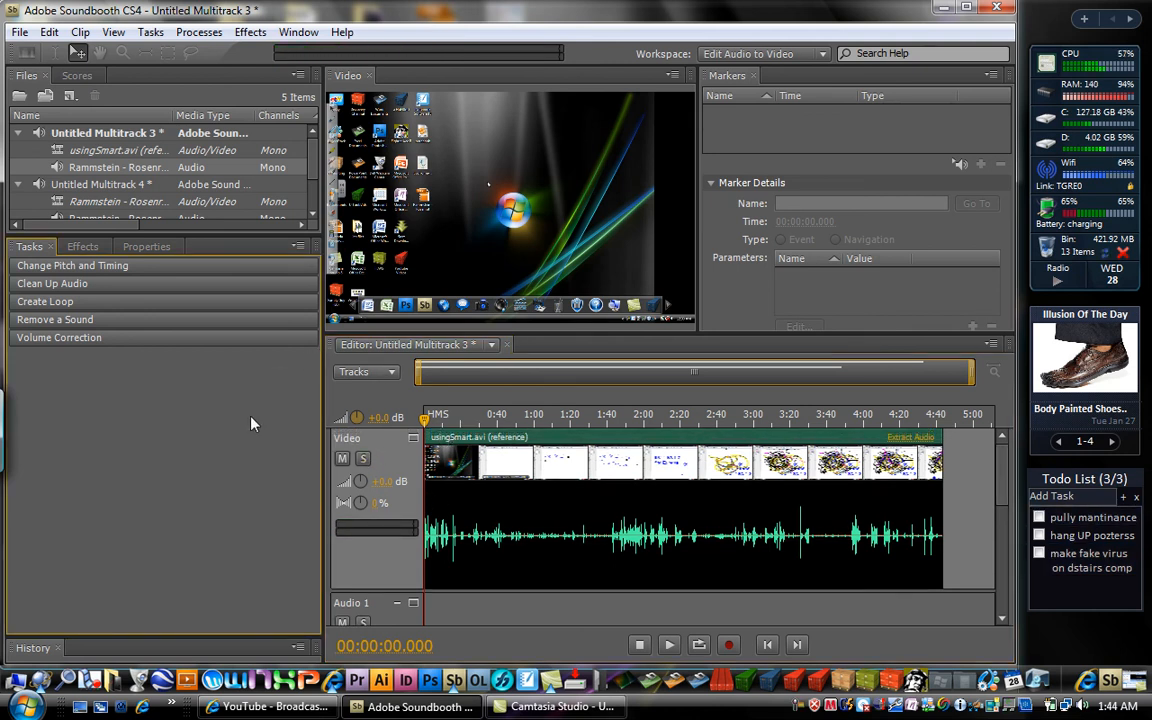
left_click(458, 530)
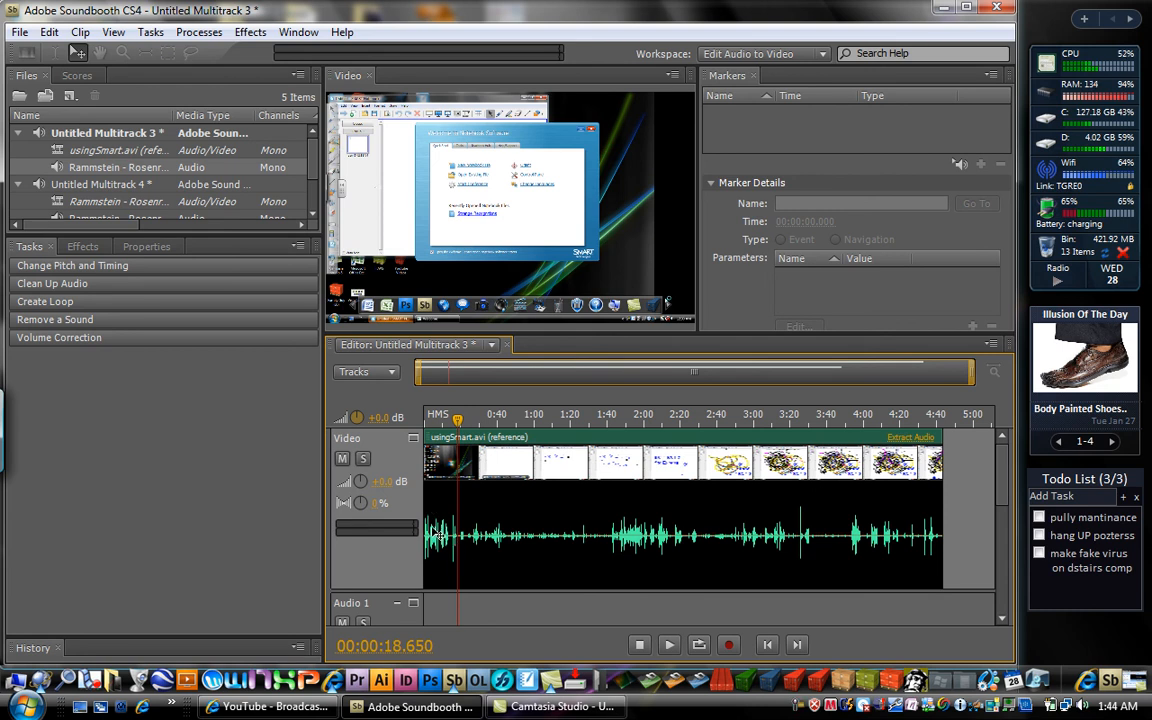
left_click_drag(424, 527, 556, 530)
left_click_drag(424, 570, 407, 540)
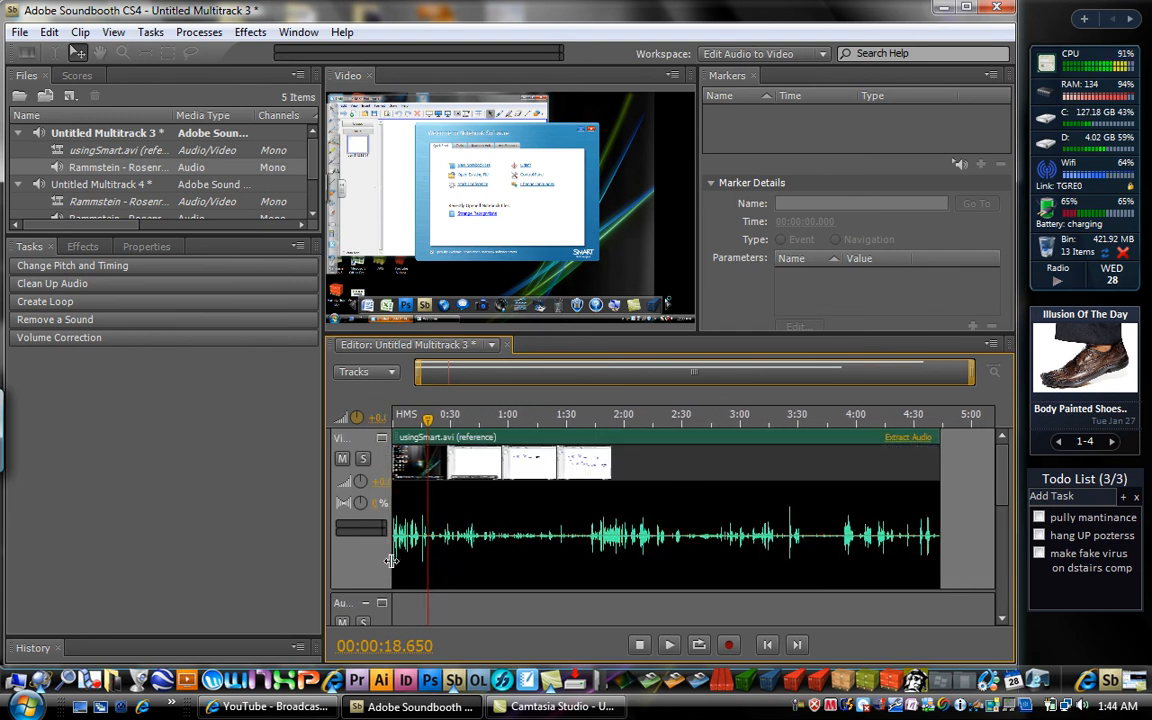
Mute the Video track with its volume lowered to about -41 dB and play the opening of the mix from the start.
left_click_drag(360, 481, 338, 540)
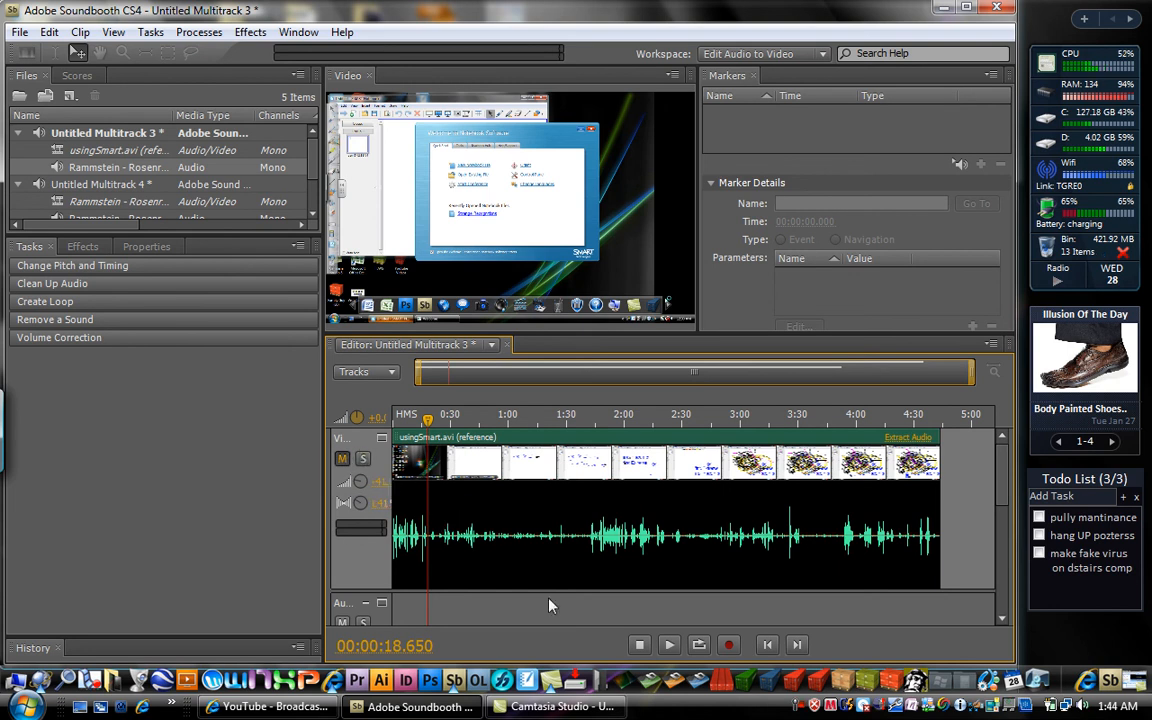
left_click(668, 644)
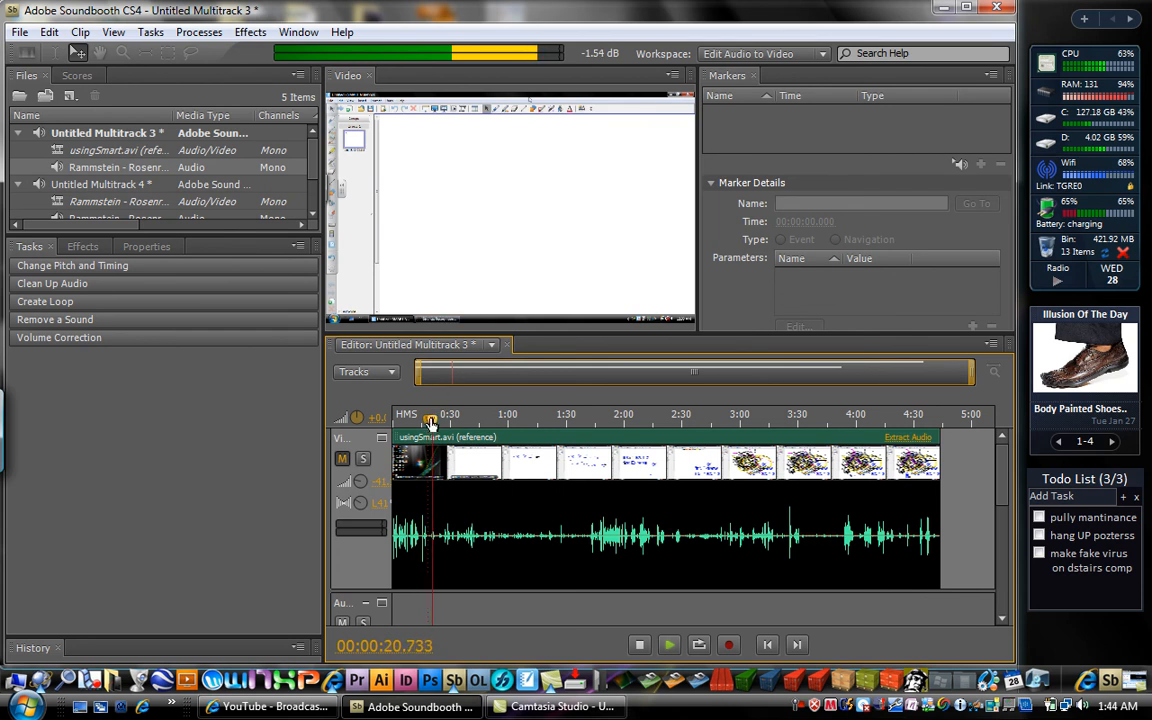
left_click_drag(365, 424, 374, 425)
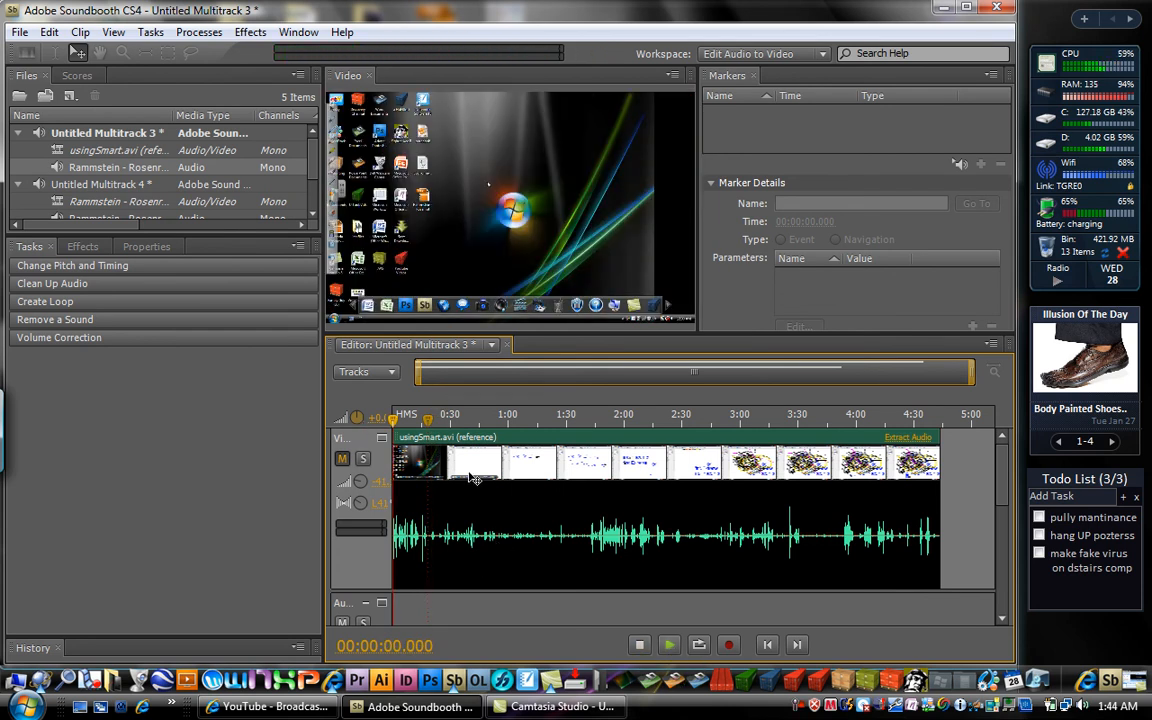
left_click(670, 645)
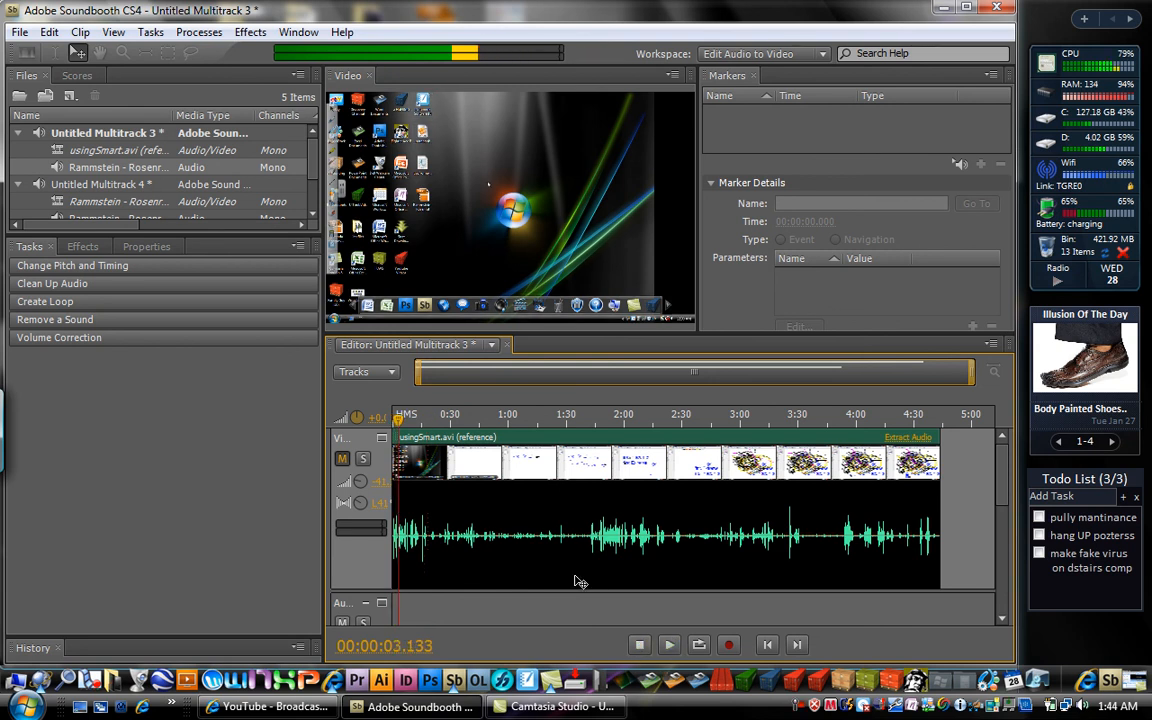
left_click(645, 644)
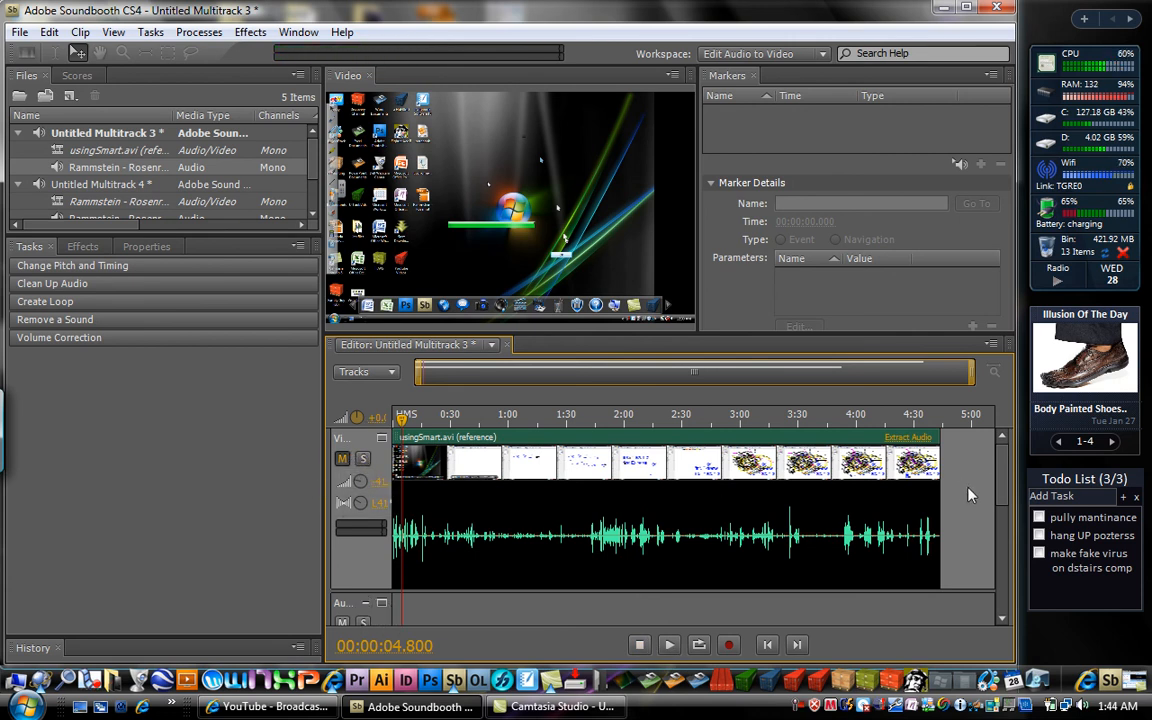
Look over the Rammstein - Rosenrot audio track, return to the usingSmart.avi track and resume playback of the mix.
left_click_drag(1007, 481, 960, 453)
left_click_drag(1014, 497, 1013, 607)
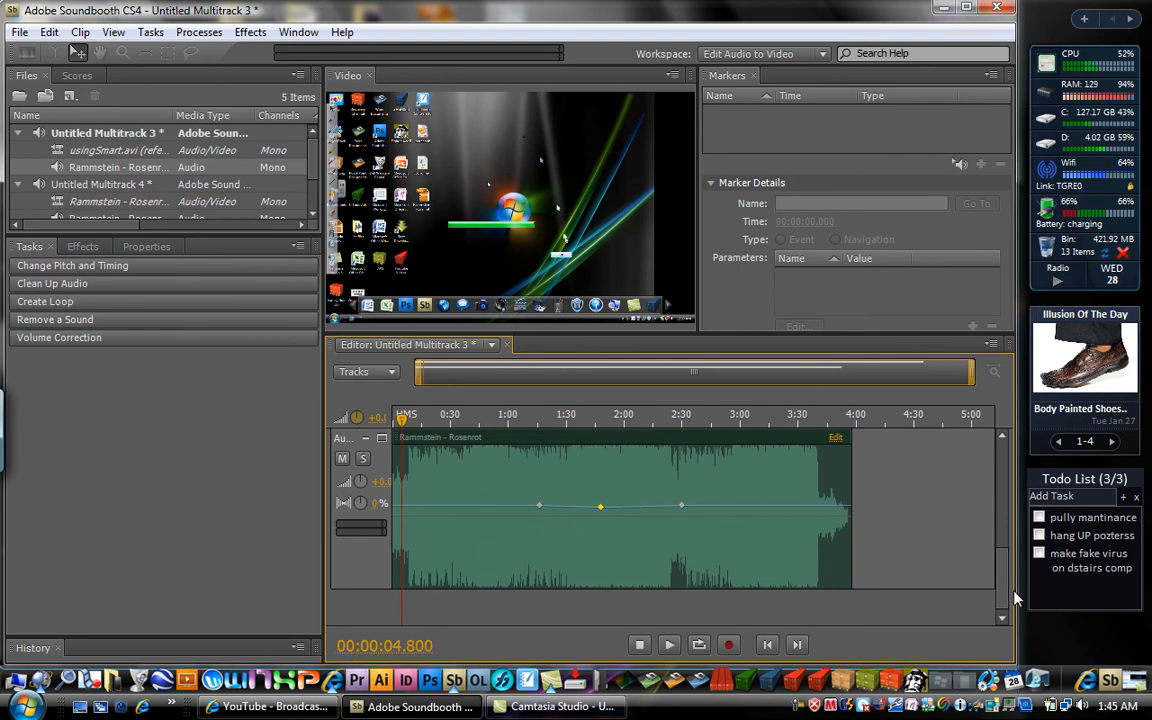
left_click_drag(1008, 590, 970, 450)
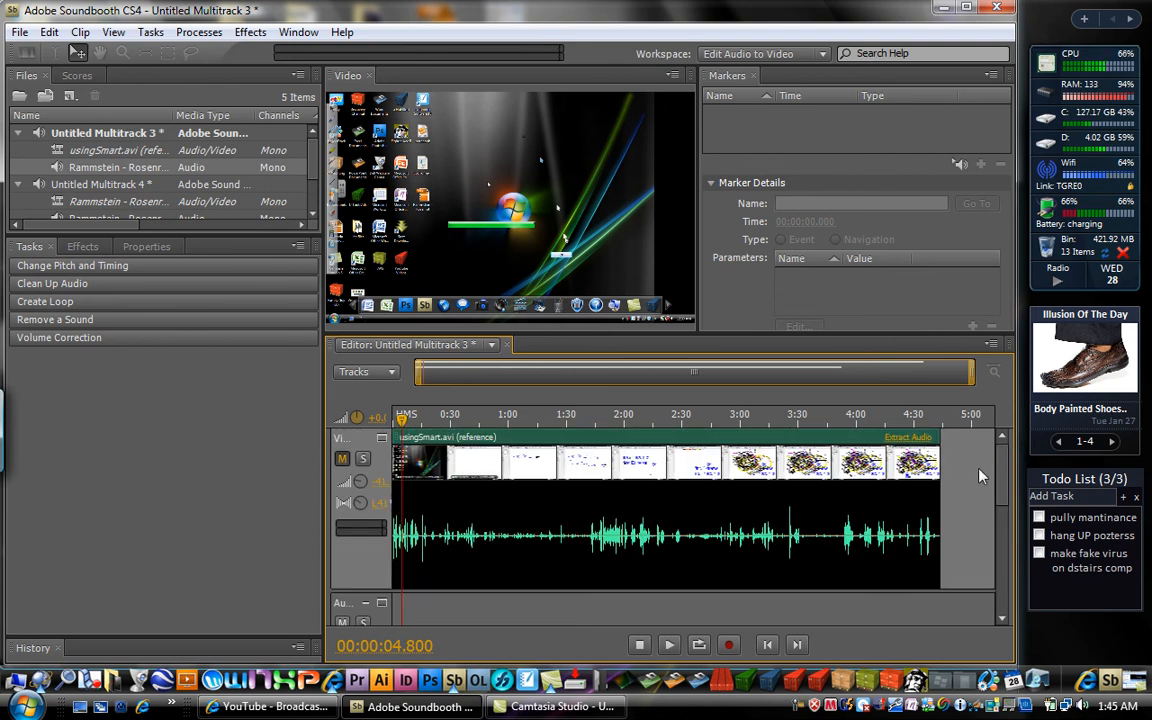
left_click_drag(1002, 468, 1032, 560)
scroll(600, 540, "up", 3)
left_click(673, 648)
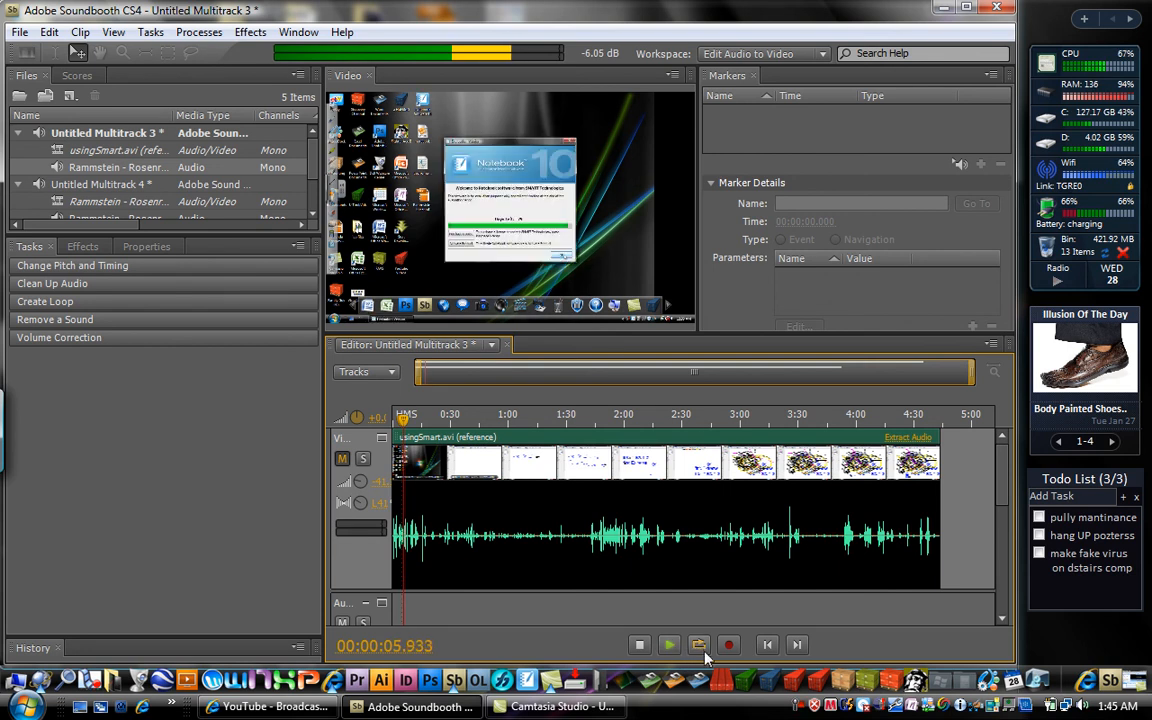